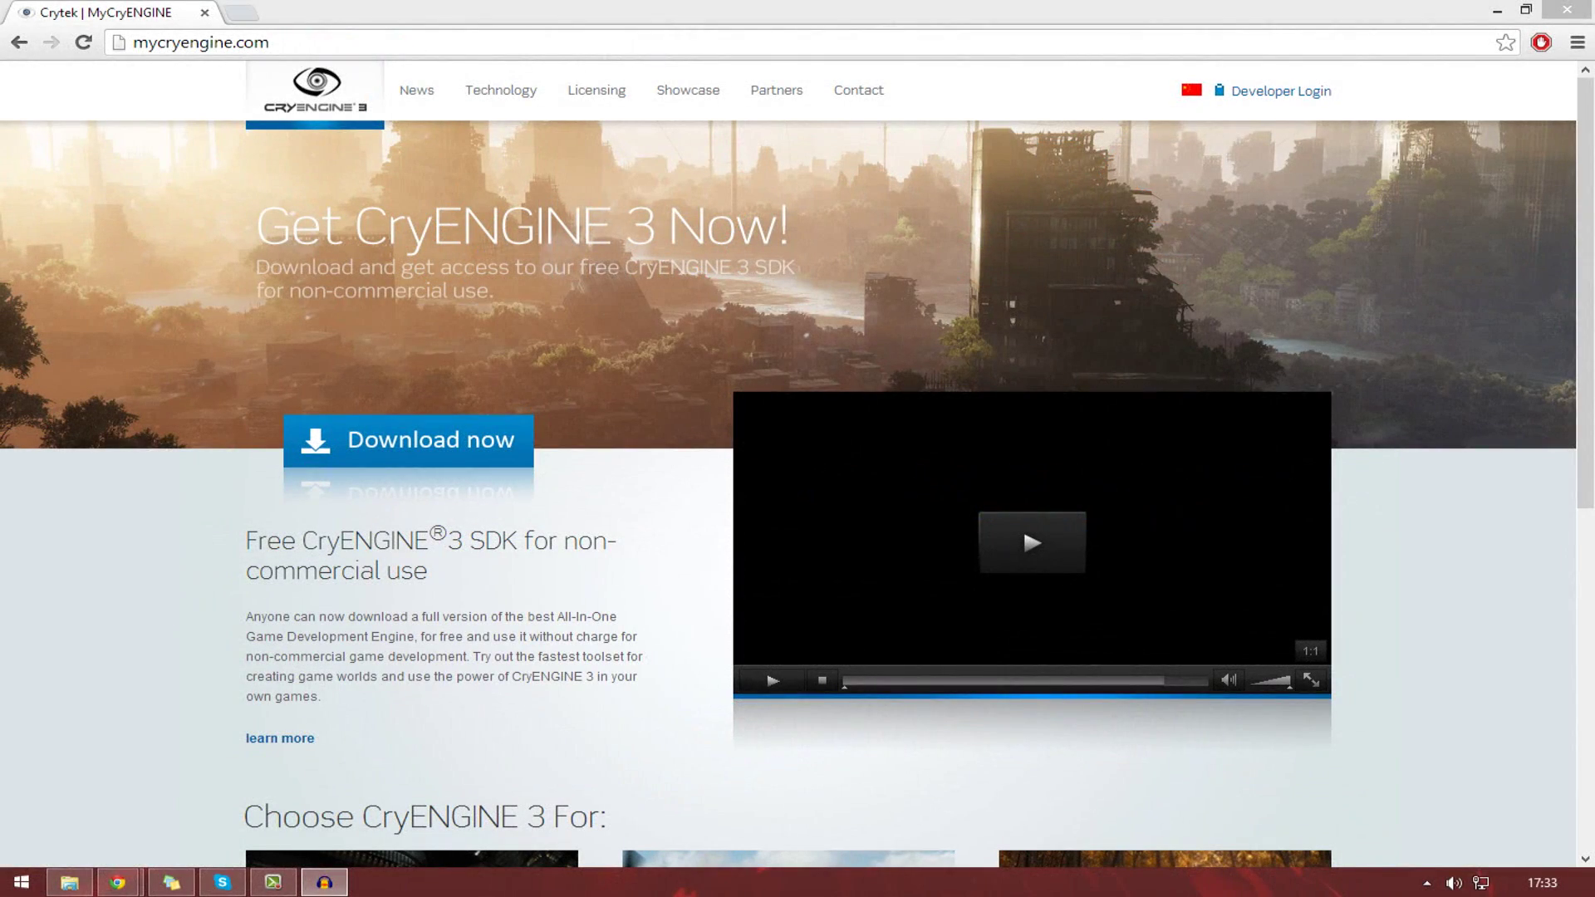
- Go back to the Get CryENGINE 3 Now page and choose the free SDK download on crydev.net
{"action": "left_click", "coordinate": [1165, 360]}
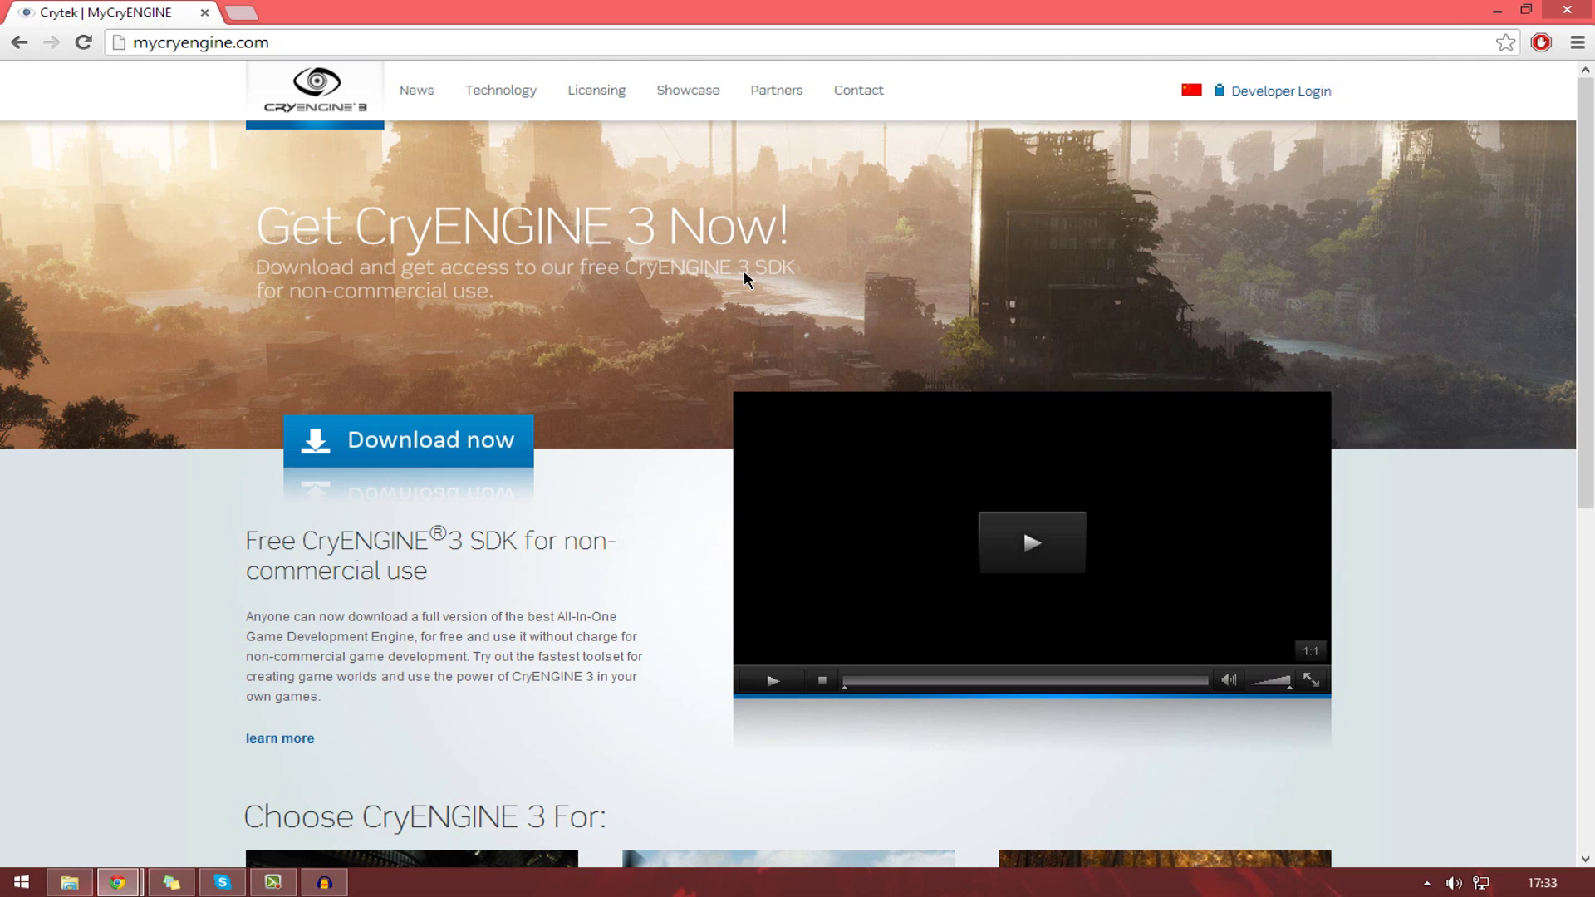
{"action": "left_click", "coordinate": [221, 45]}
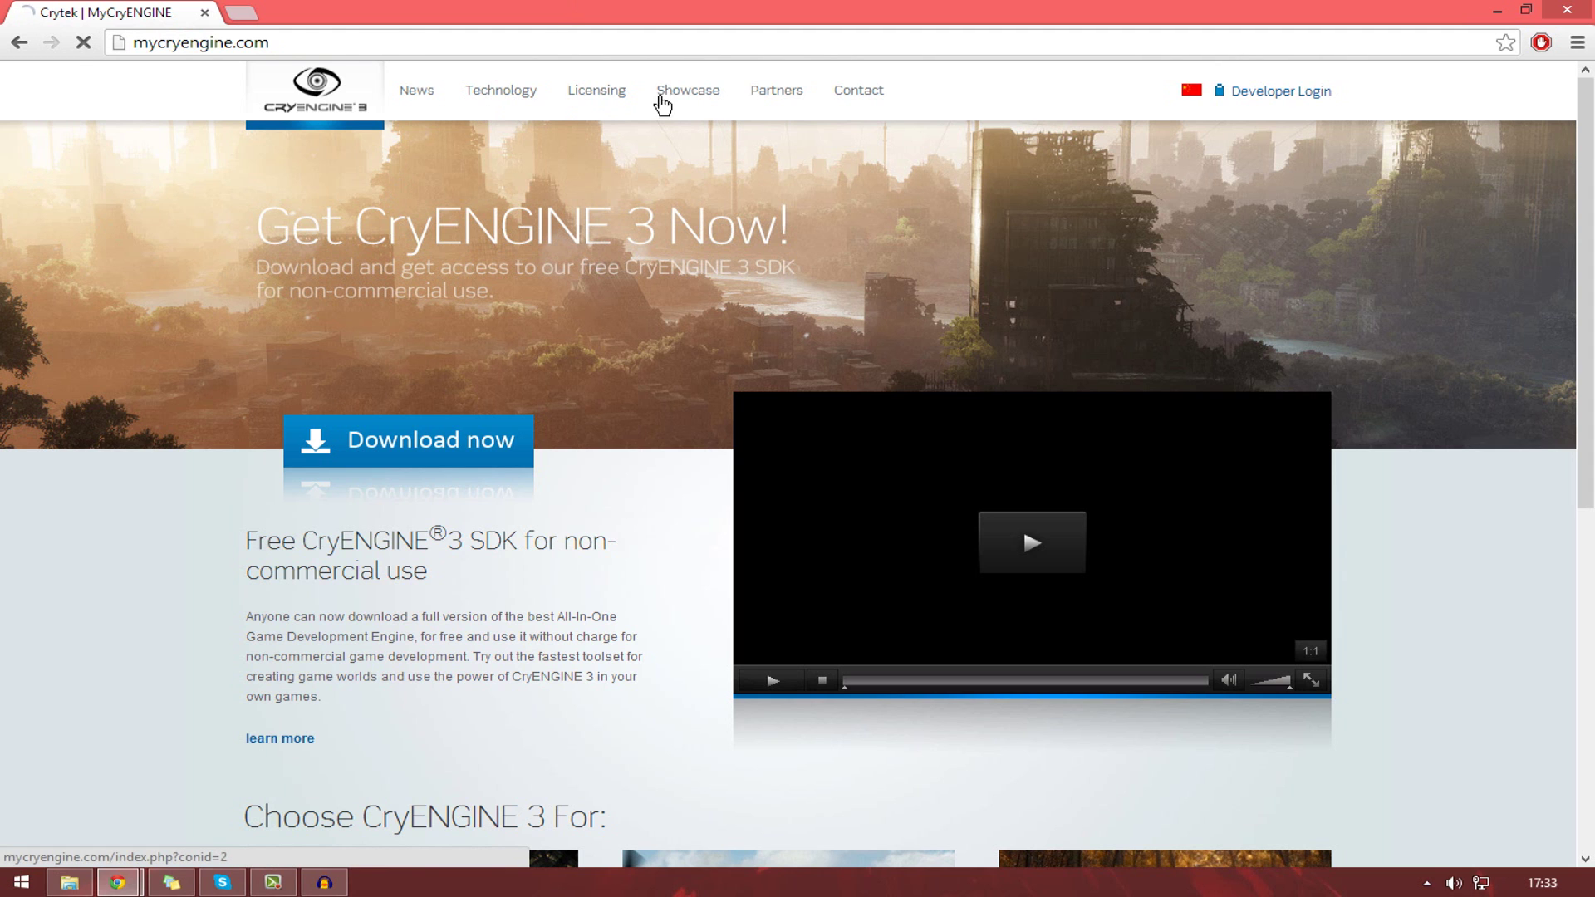
{"action": "scroll", "coordinate": [674, 463], "scroll_direction": "down", "scroll_amount": 5}
{"action": "scroll", "coordinate": [673, 464], "scroll_direction": "up", "scroll_amount": 5}
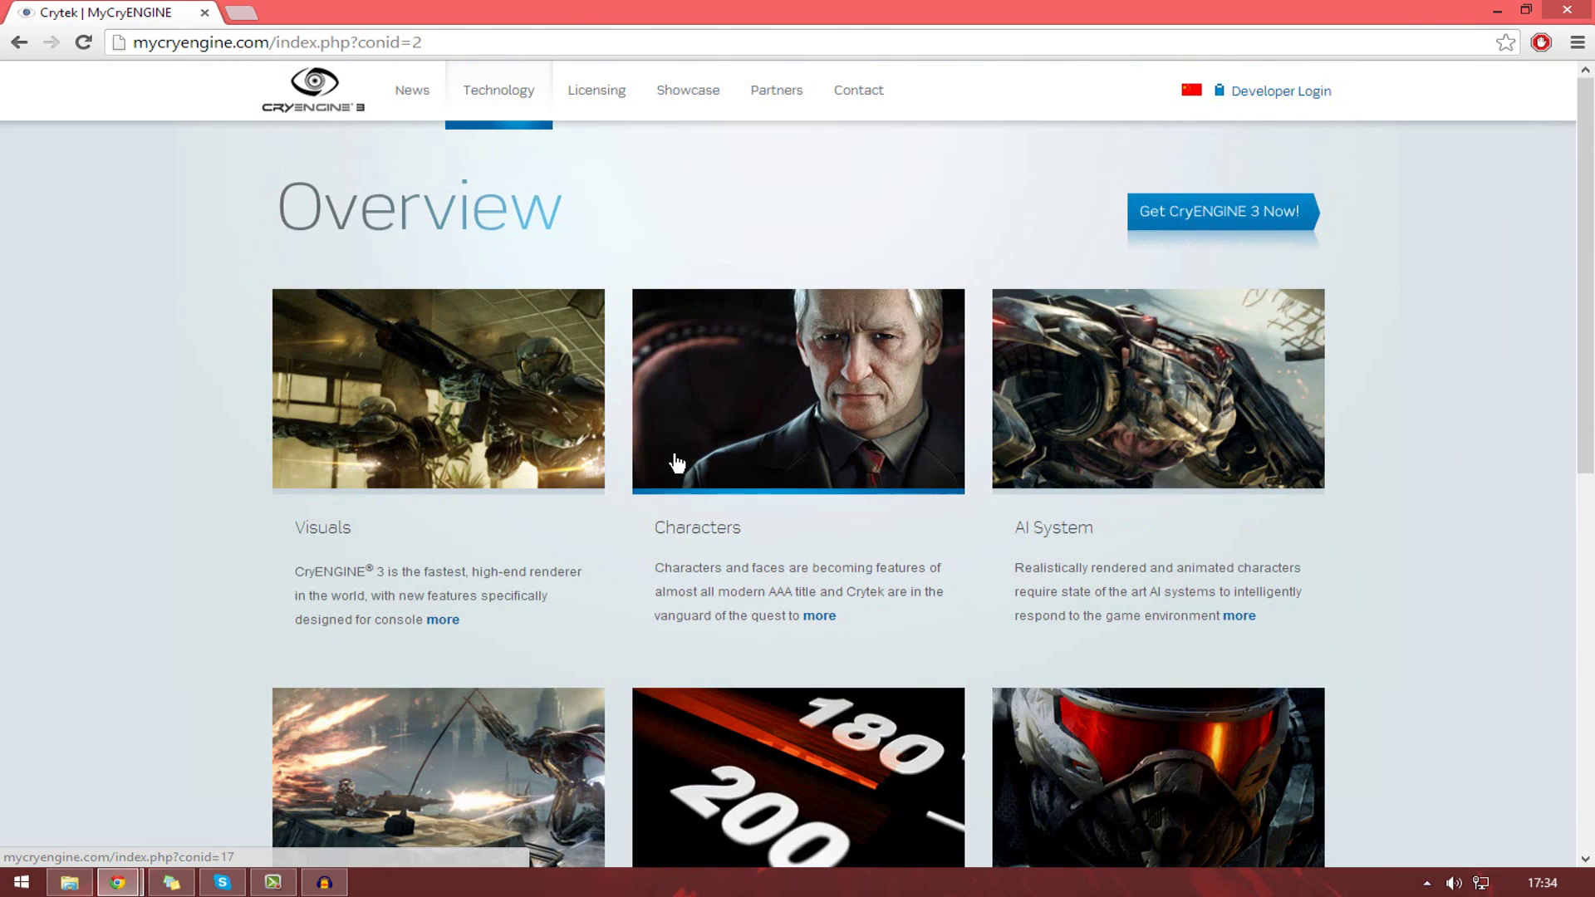
{"action": "left_click", "coordinate": [312, 107]}
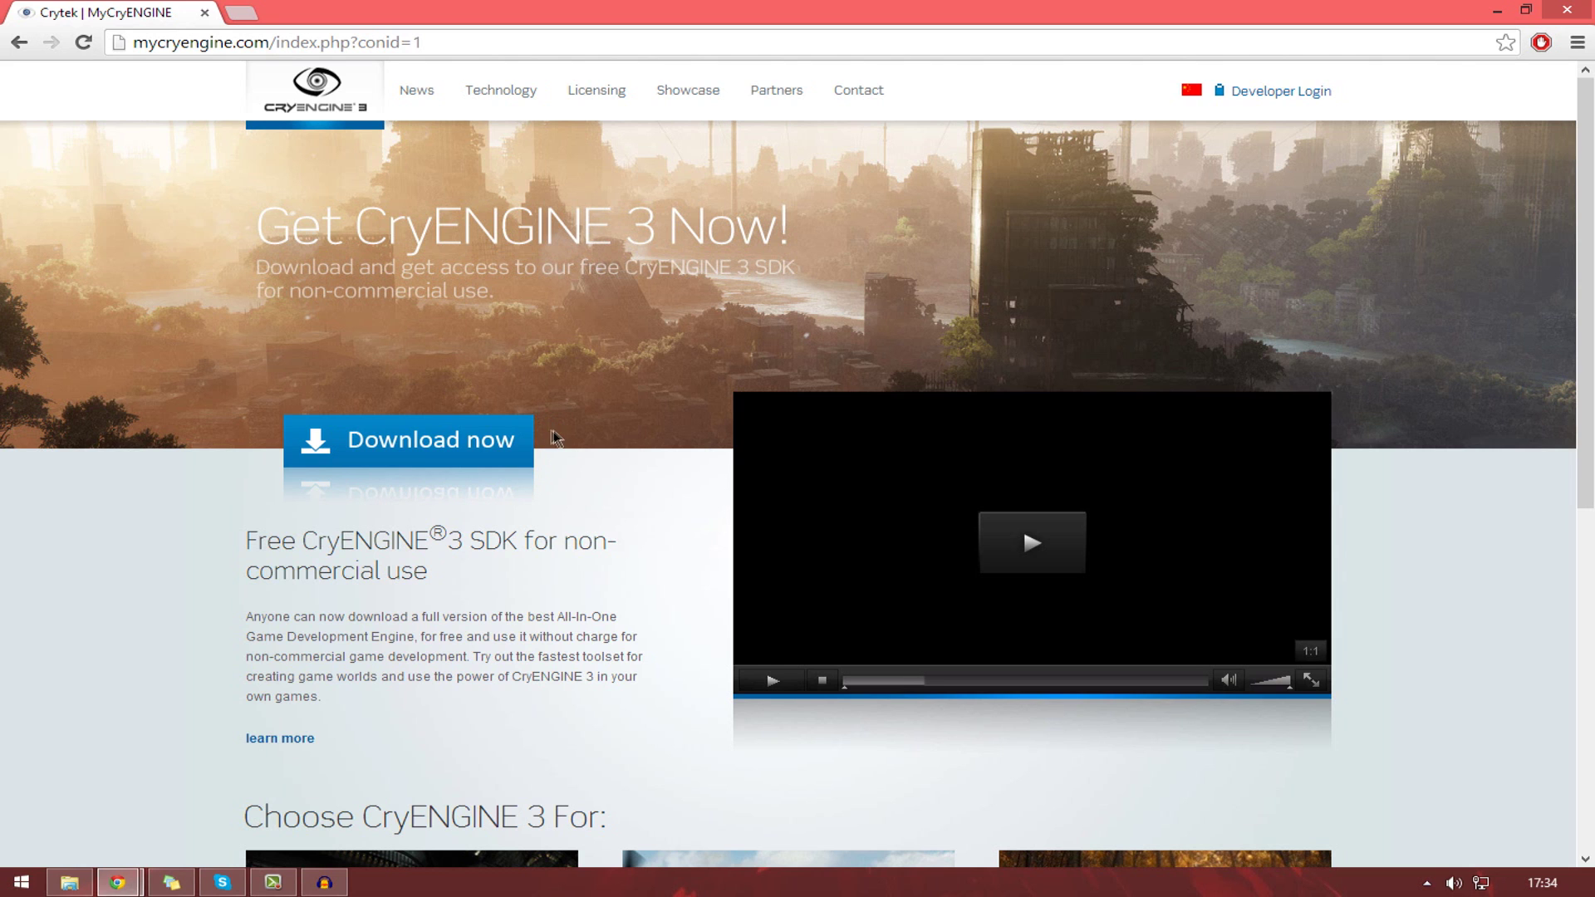
{"action": "left_click", "coordinate": [446, 489]}
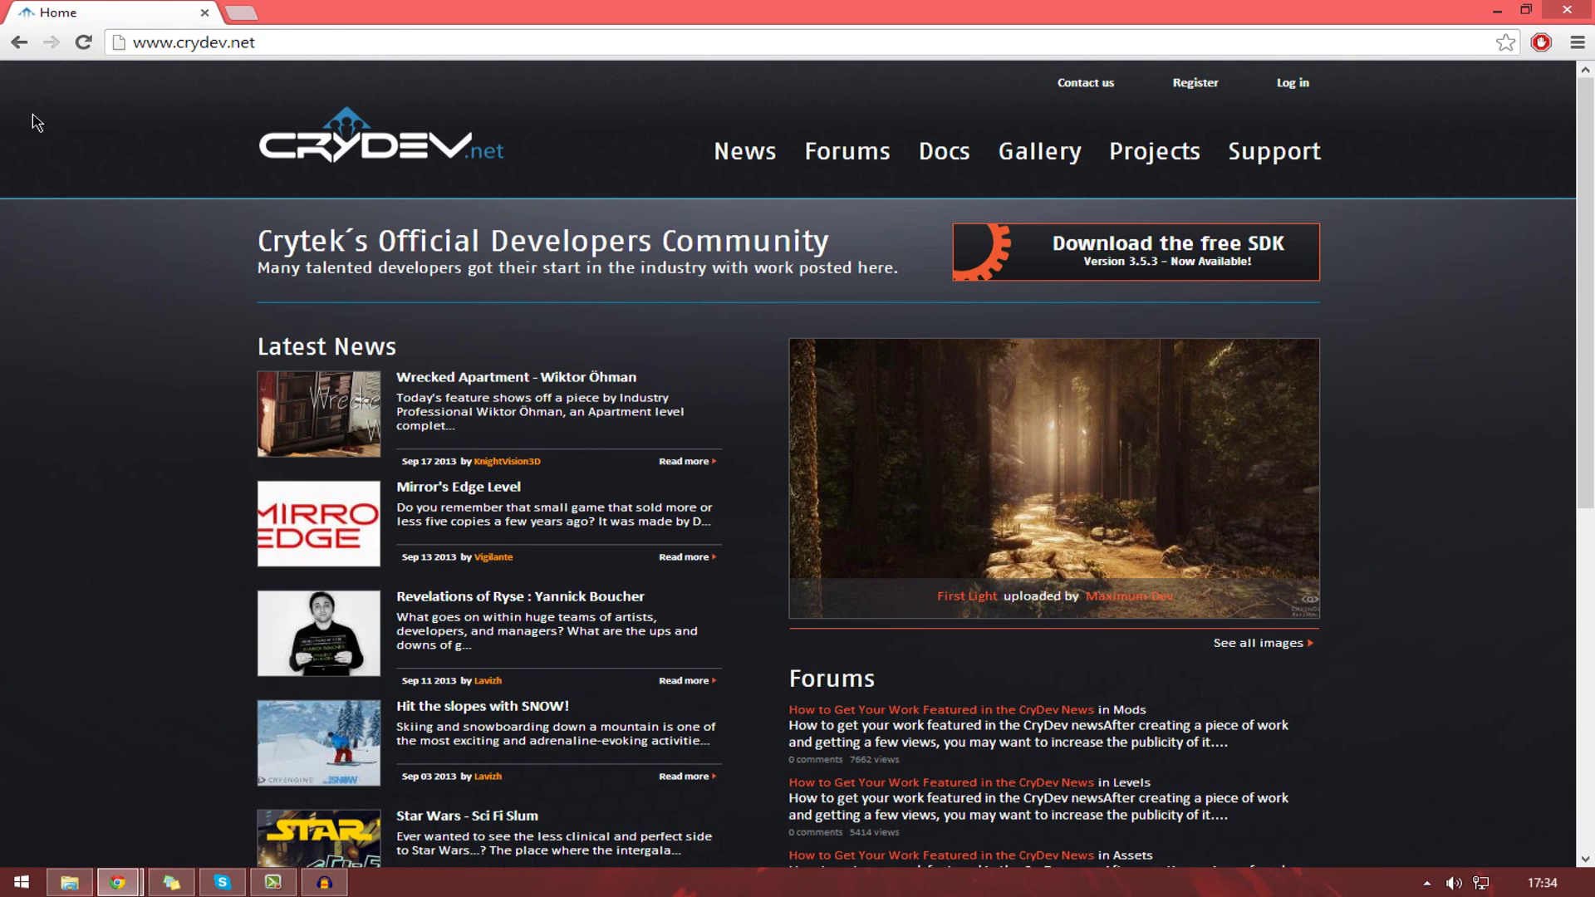
- Open the free SDK page from the crydev.net homepage, showing version 3.5.3 at 1854.67 MB
{"action": "left_click", "coordinate": [18, 43]}
{"action": "left_click", "coordinate": [50, 43]}
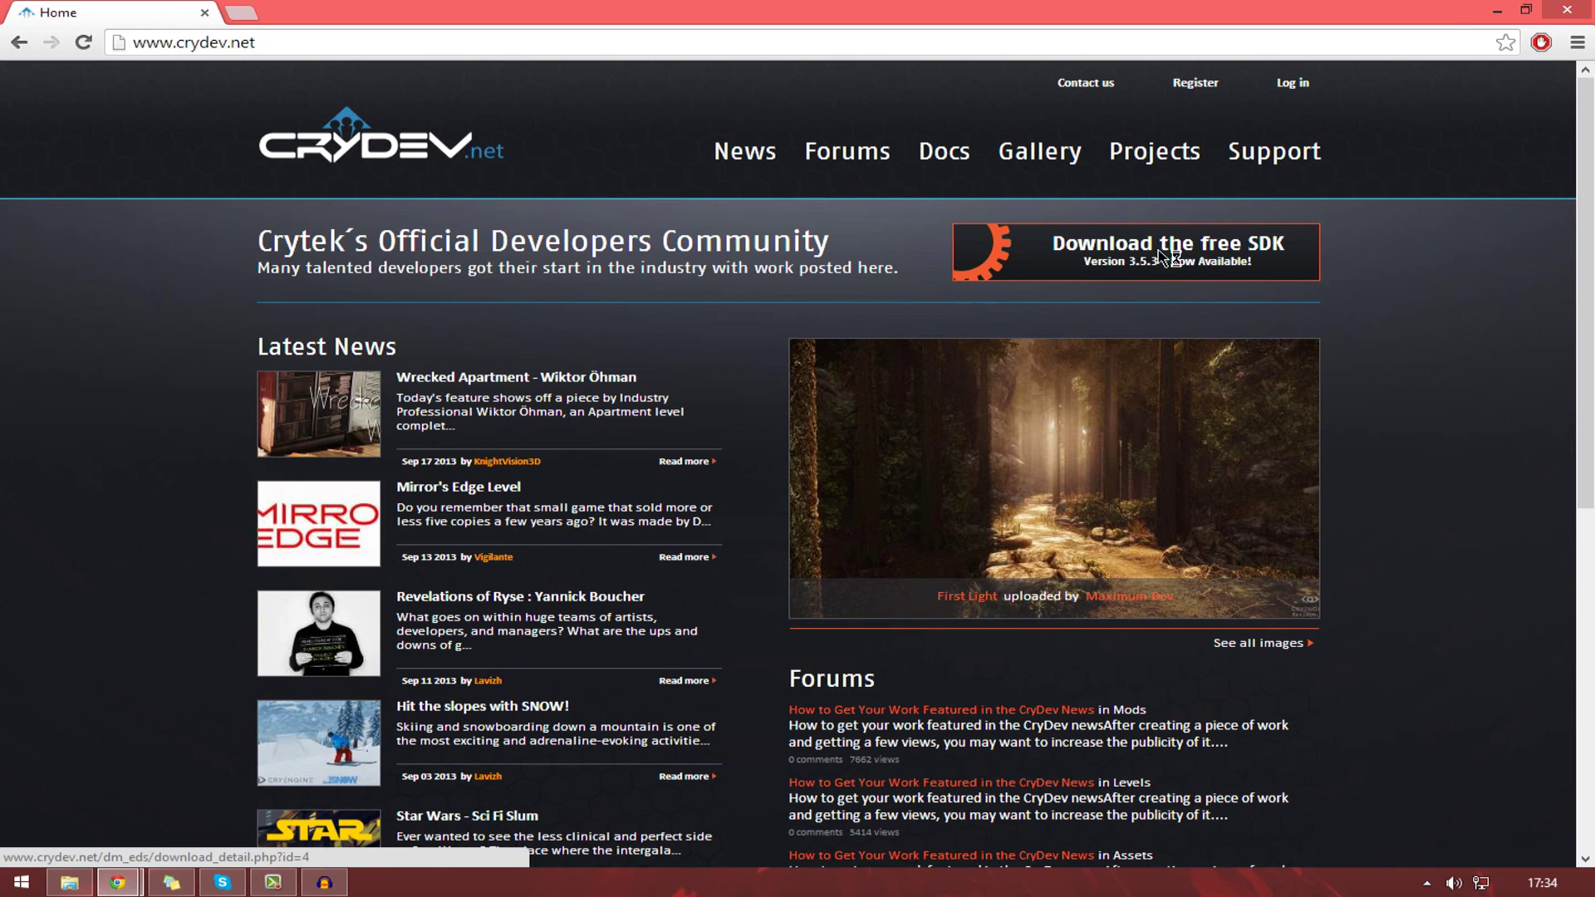
{"action": "left_click", "coordinate": [1163, 256]}
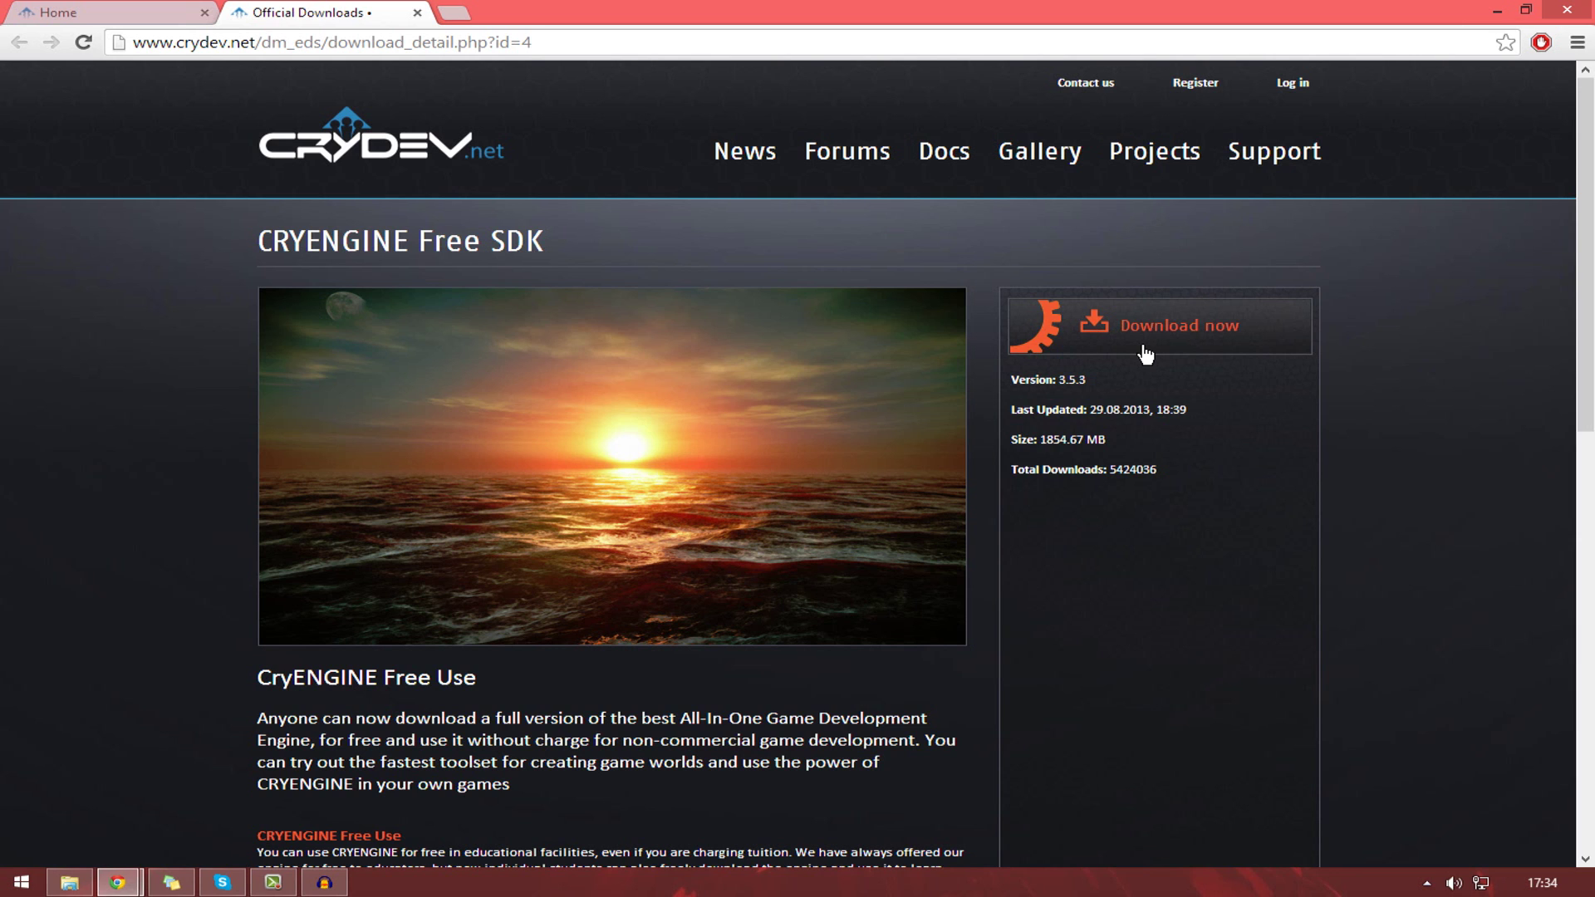
{"action": "scroll", "coordinate": [1145, 354], "scroll_direction": "down", "scroll_amount": 1}
{"action": "scroll", "coordinate": [1132, 346], "scroll_direction": "up", "scroll_amount": 1}
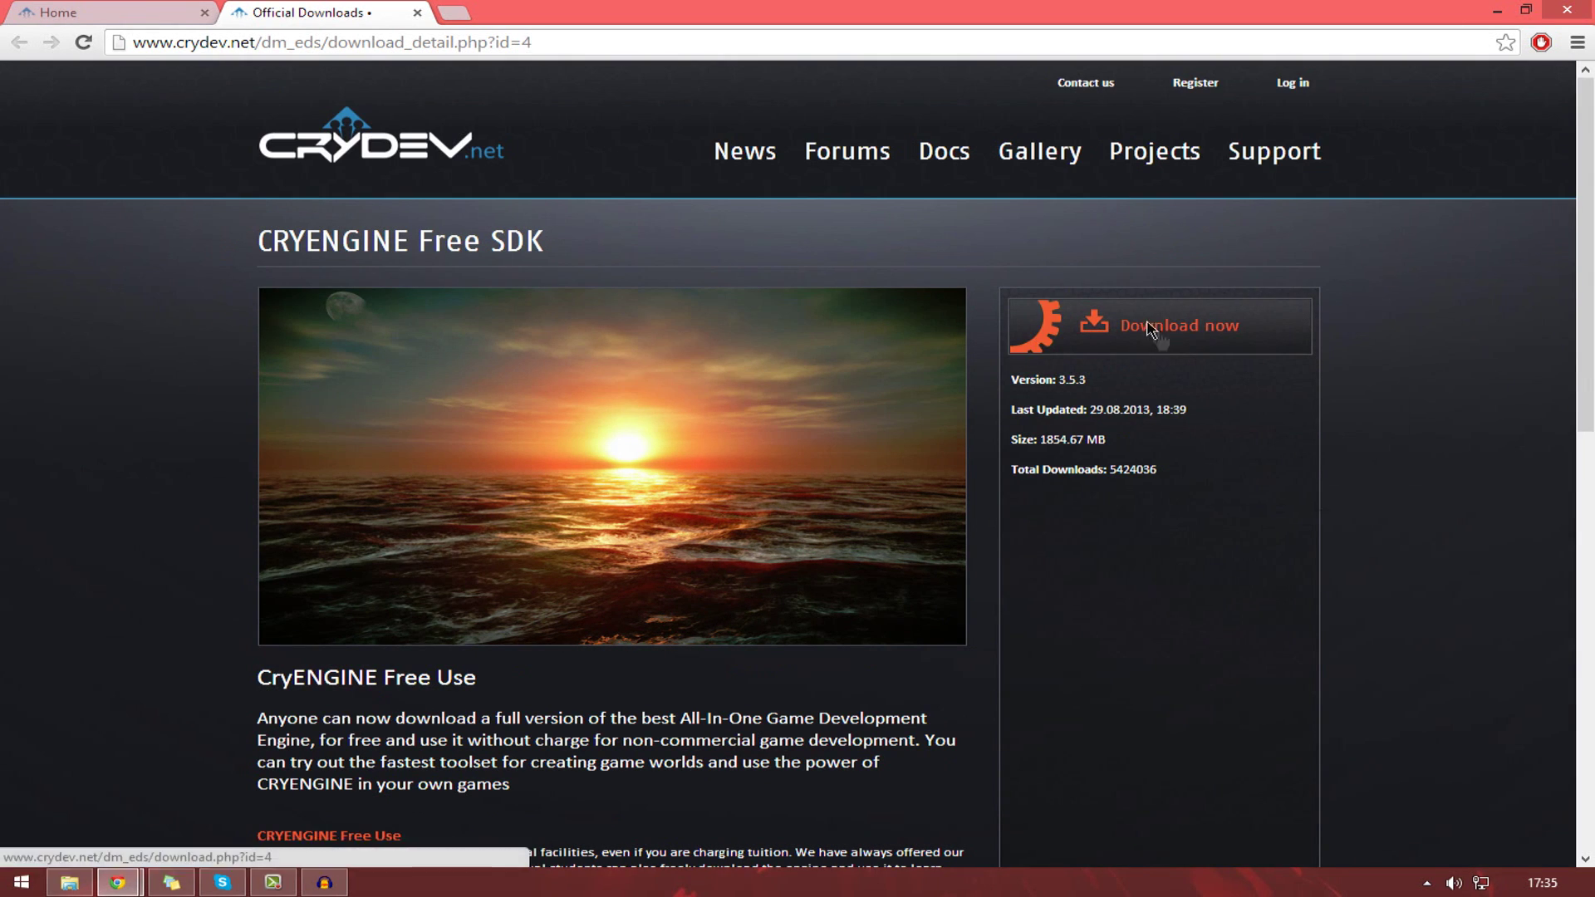
- Start the CRYENGINE Free SDK zip download and read the system requirements
{"action": "right_click", "coordinate": [1151, 331]}
{"action": "left_click", "coordinate": [1155, 333]}
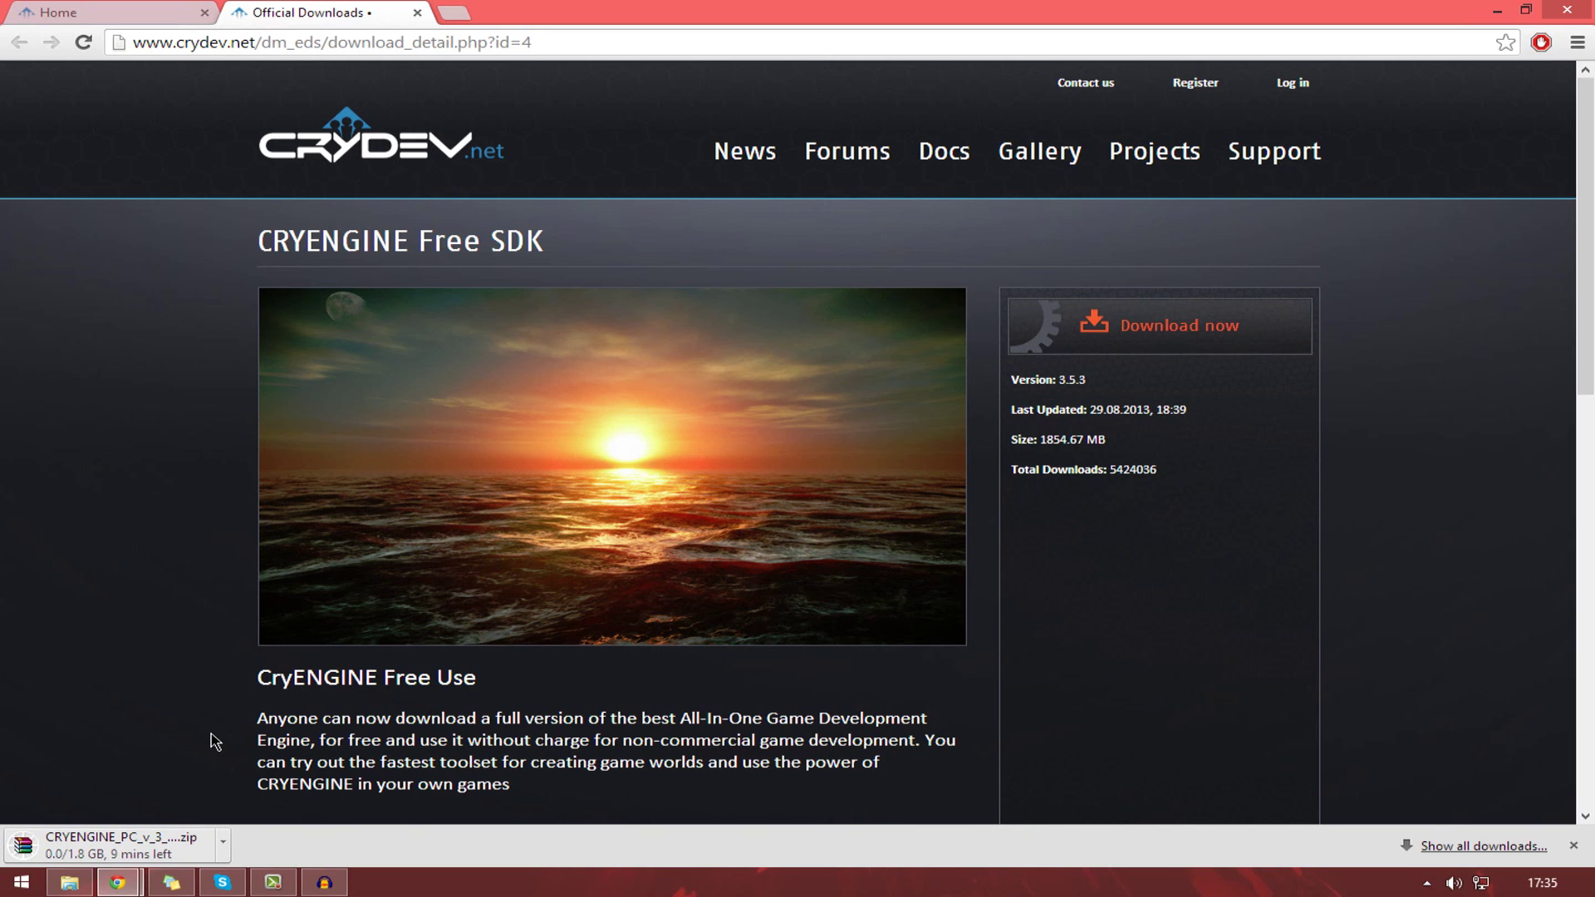
{"action": "scroll", "coordinate": [210, 742], "scroll_direction": "down", "scroll_amount": 3}
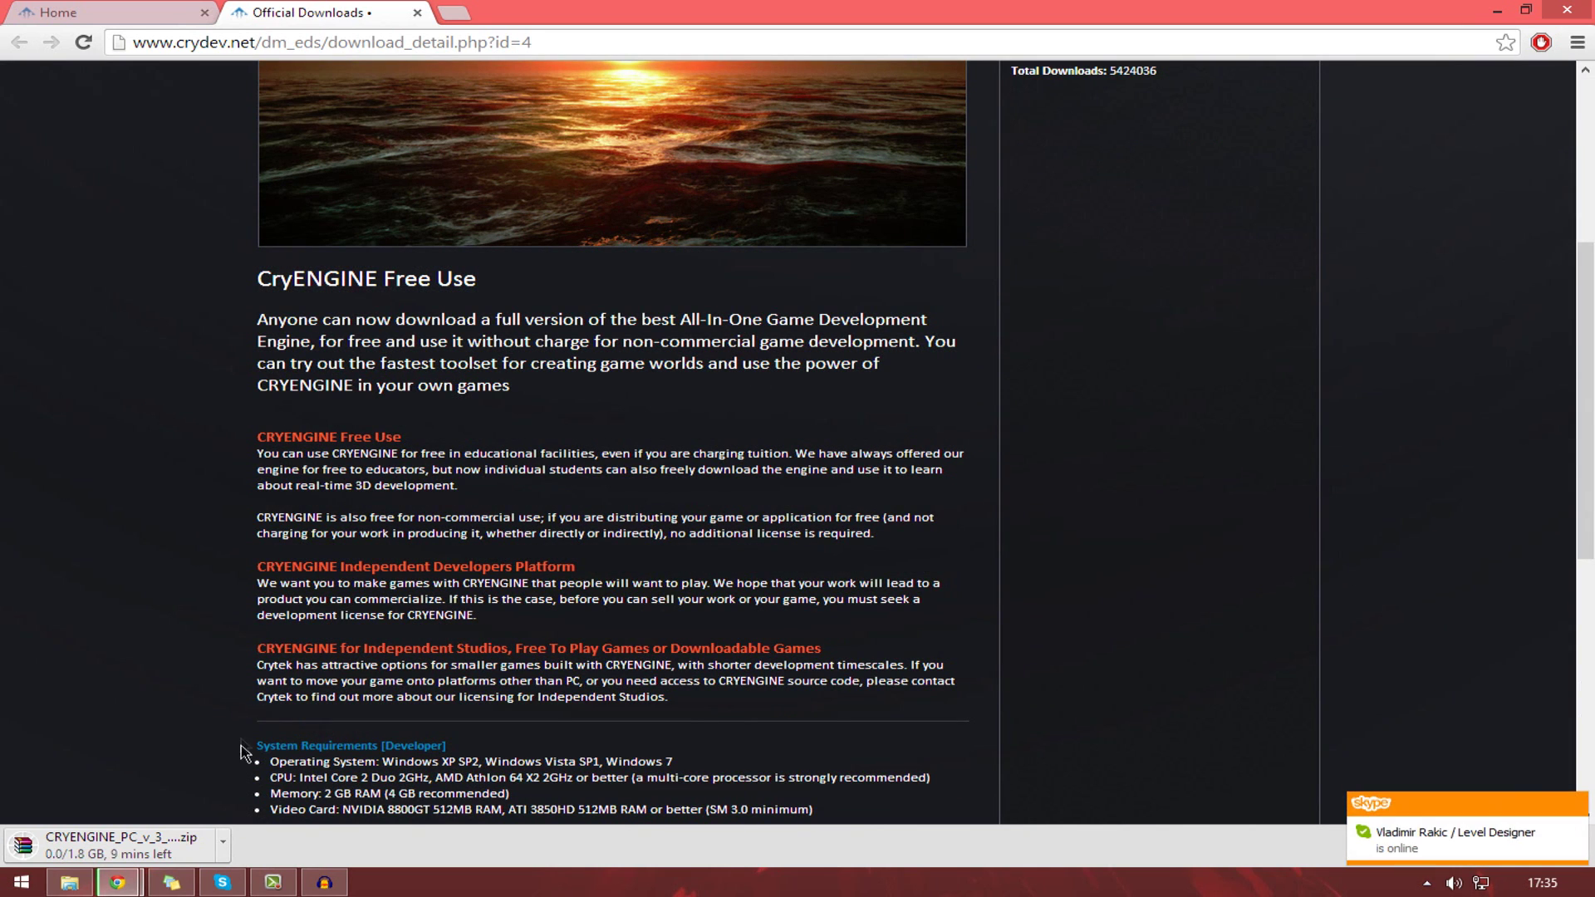
{"action": "left_click", "coordinate": [106, 10]}
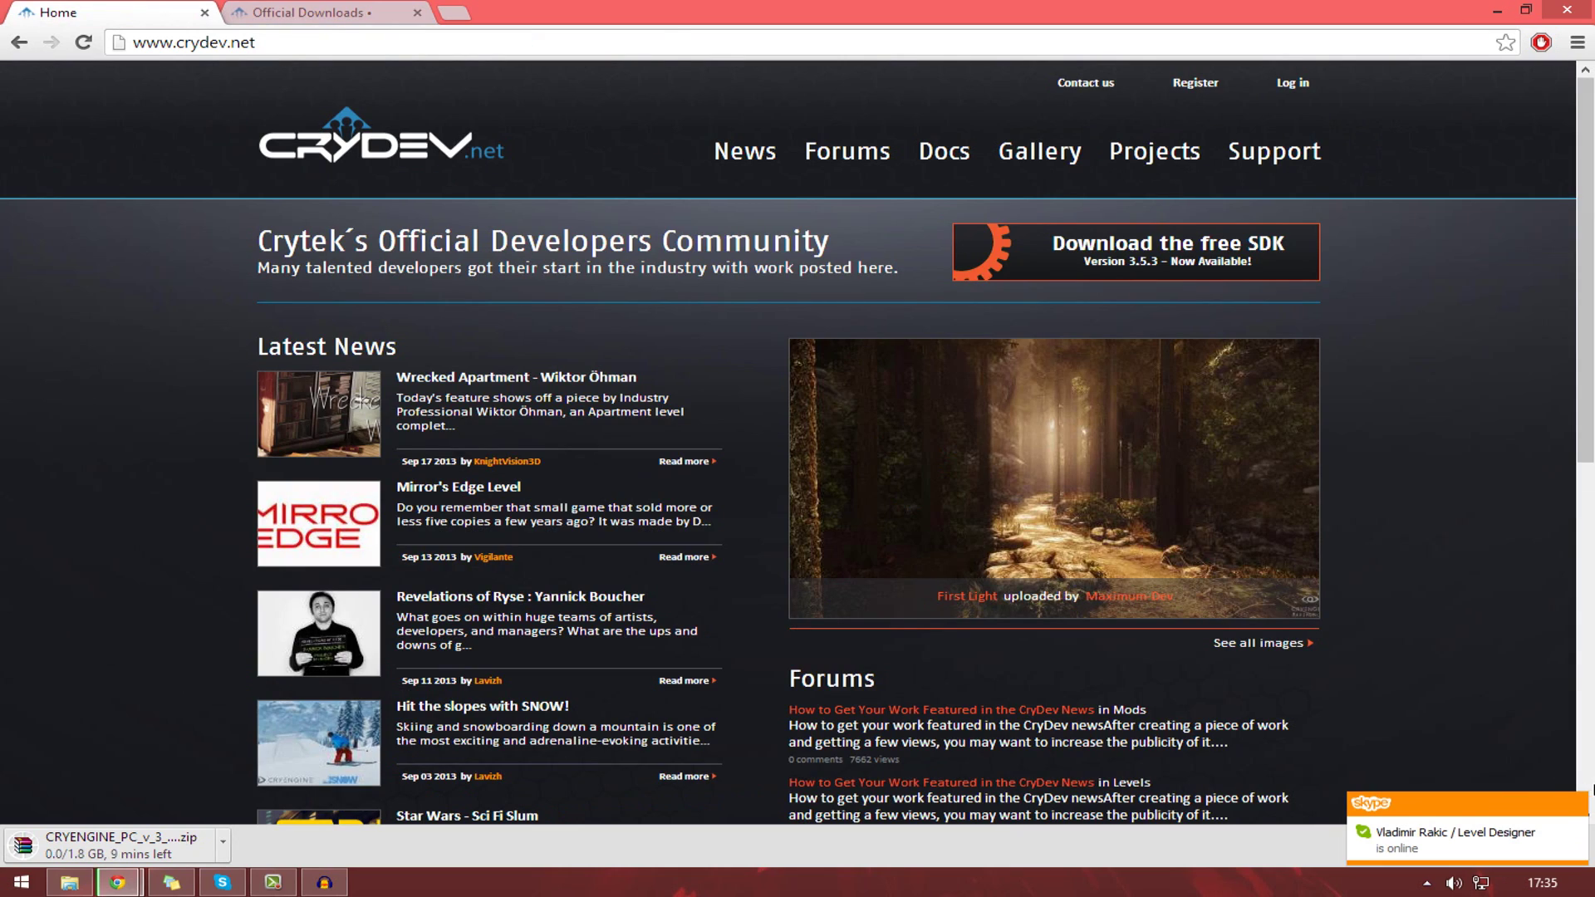
{"action": "left_click", "coordinate": [306, 15]}
{"action": "scroll", "coordinate": [400, 709], "scroll_direction": "down", "scroll_amount": 3}
{"action": "scroll", "coordinate": [400, 710], "scroll_direction": "down", "scroll_amount": 1}
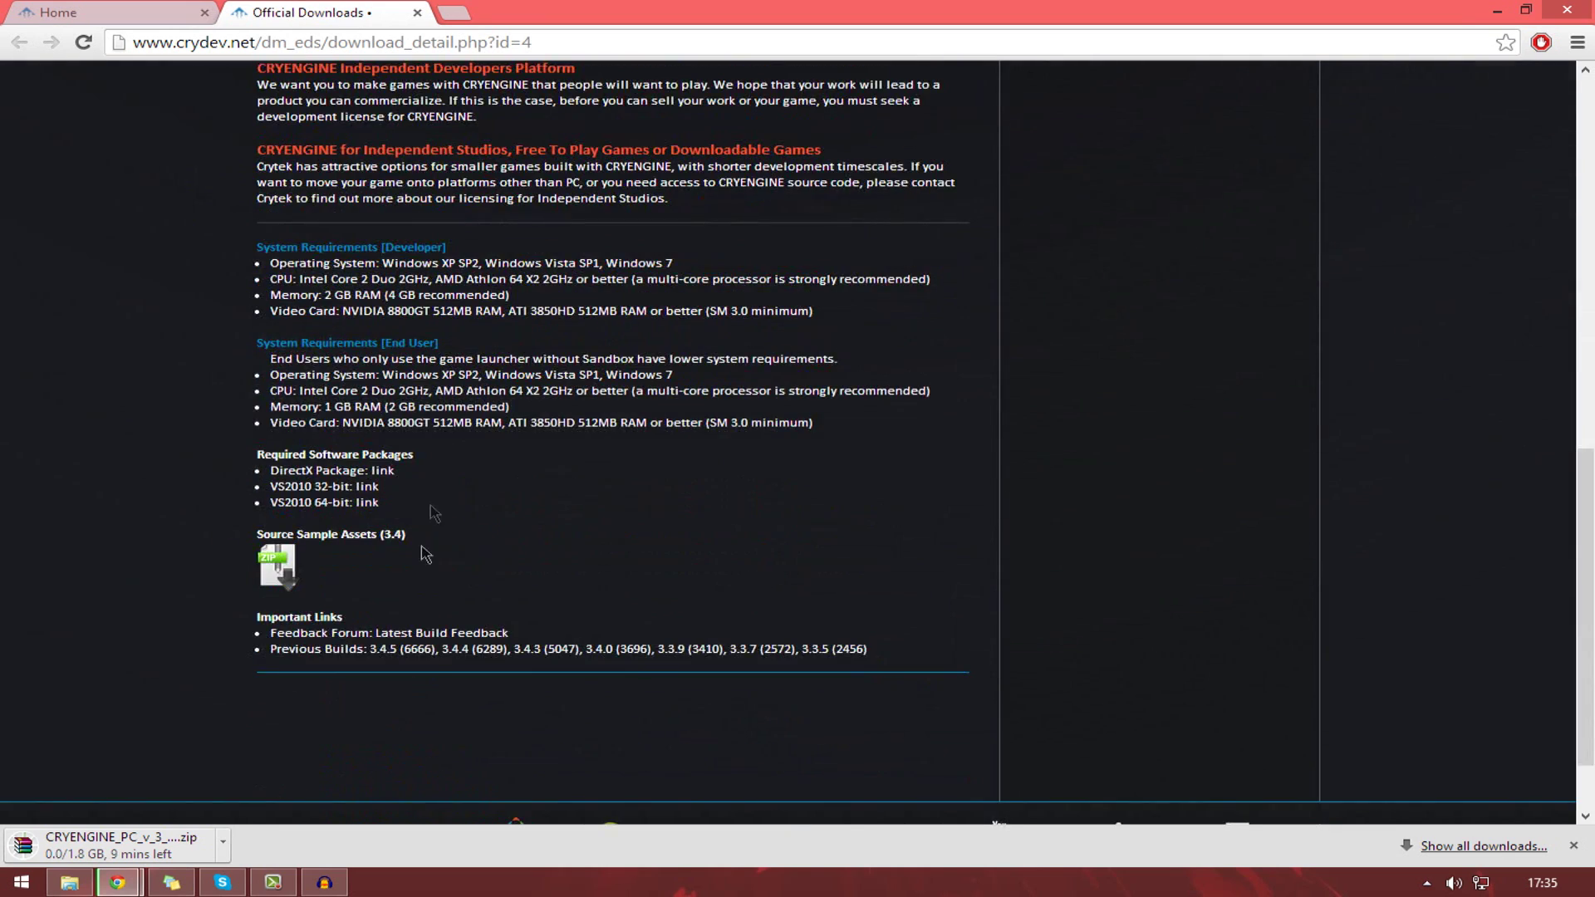
{"action": "mouse_move", "coordinate": [823, 314]}
{"action": "left_mouse_down"}
{"action": "mouse_move", "coordinate": [270, 263]}
{"action": "mouse_move", "coordinate": [287, 256]}
{"action": "left_mouse_up"}
{"action": "left_click", "coordinate": [310, 258]}
{"action": "scroll", "coordinate": [362, 291], "scroll_direction": "up", "scroll_amount": 5}
{"action": "scroll", "coordinate": [363, 291], "scroll_direction": "up", "scroll_amount": 2}
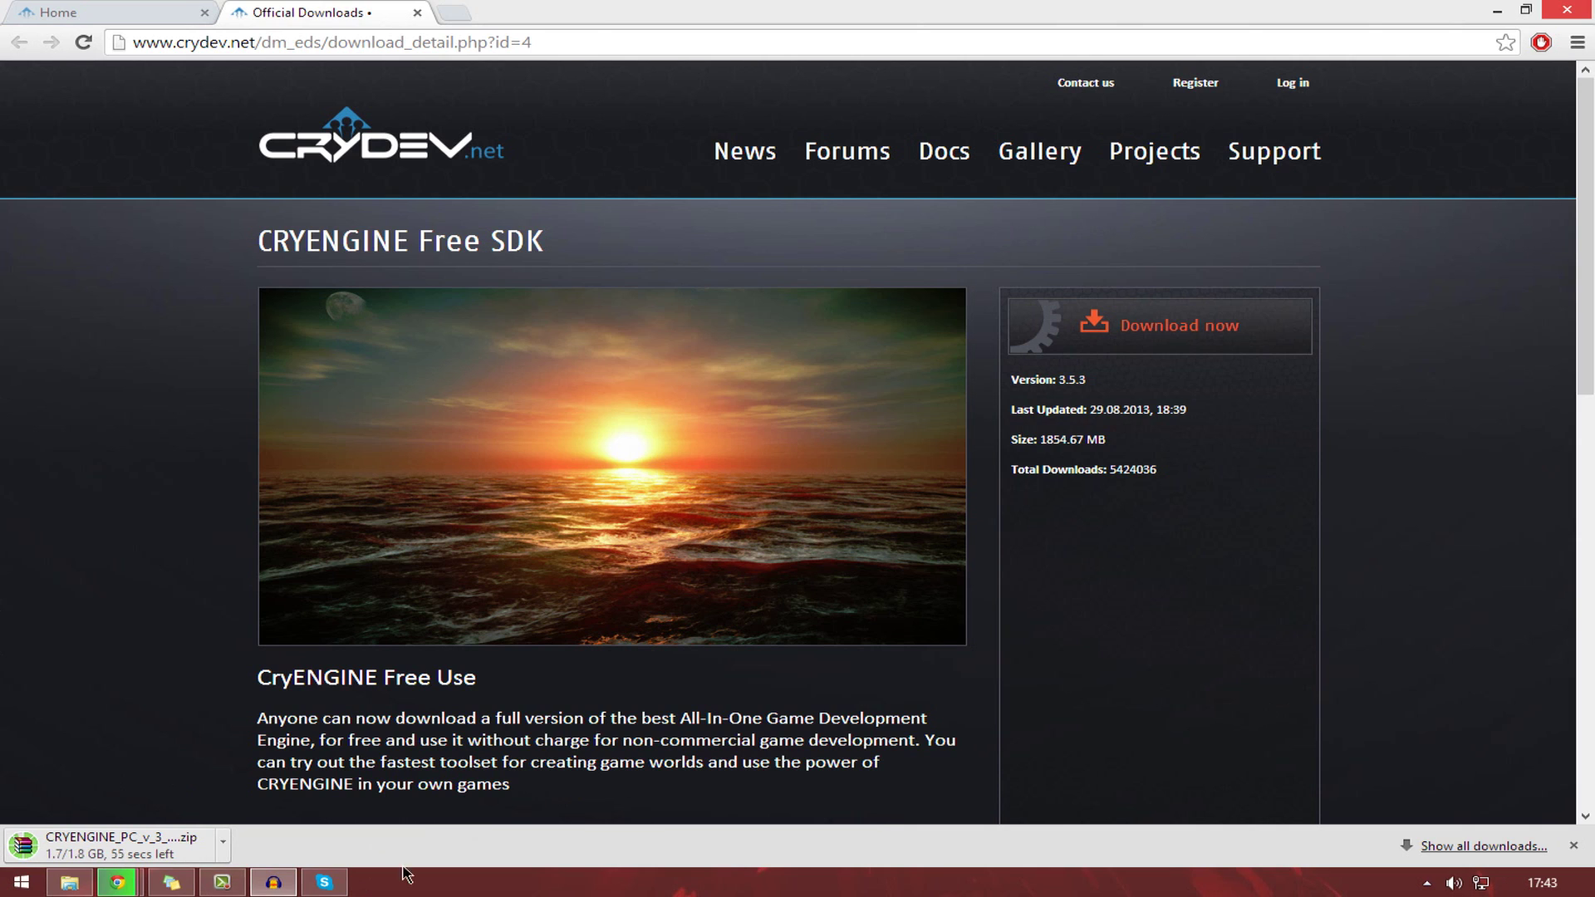
- Read the CryENGINE Free Use paragraph while the SDK zip finishes downloading
{"action": "left_click_drag", "start_coordinate": [539, 797], "coordinate": [256, 684]}
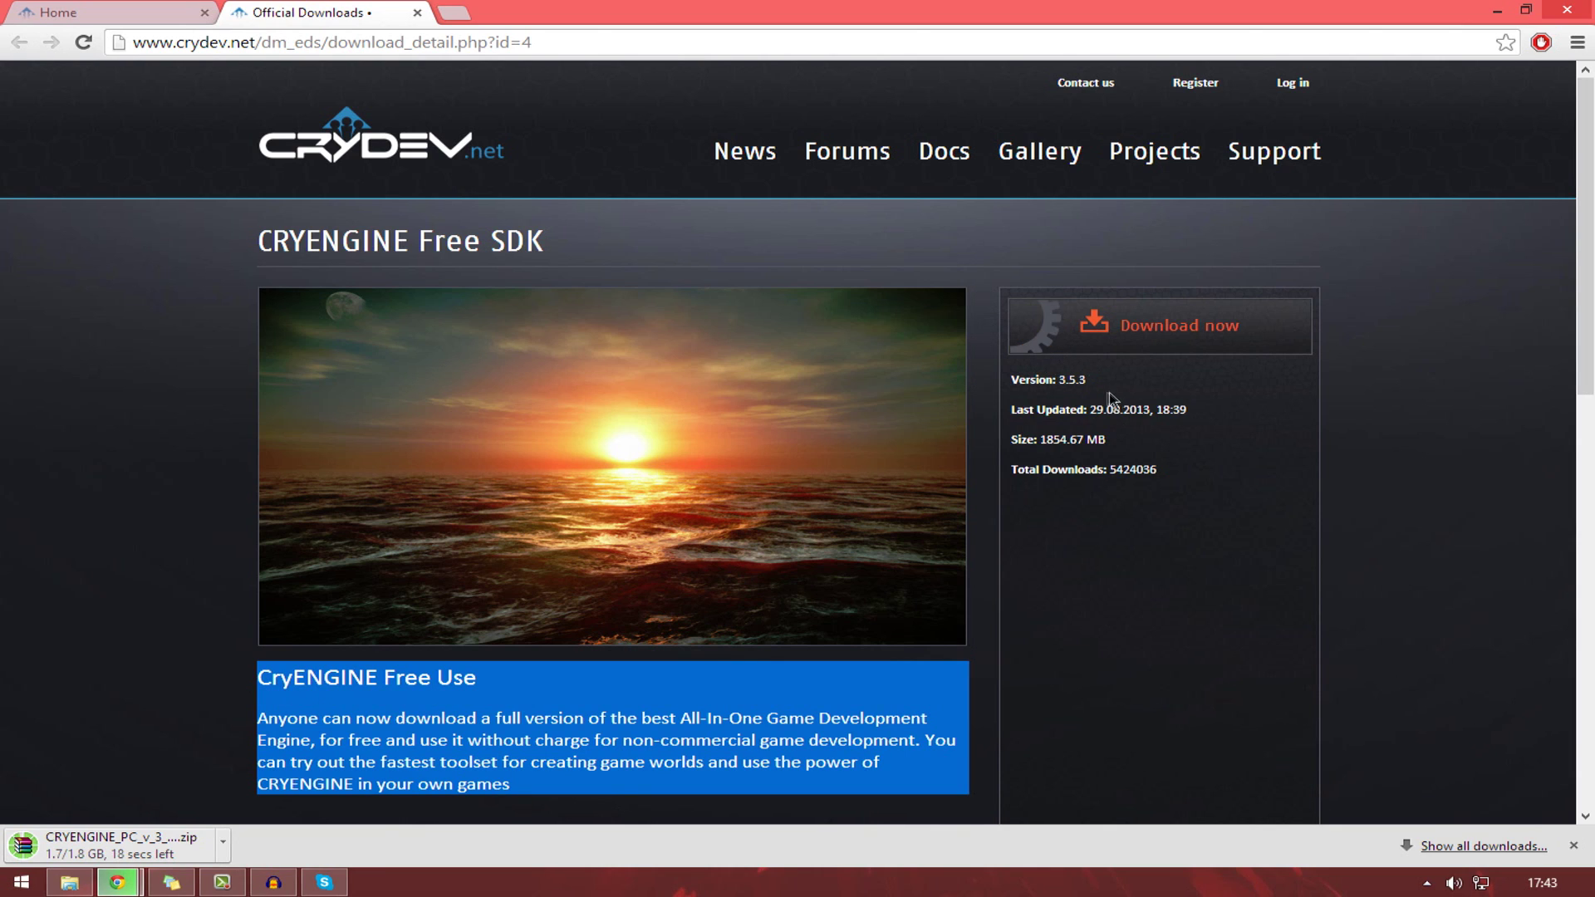
{"action": "left_click", "coordinate": [201, 801]}
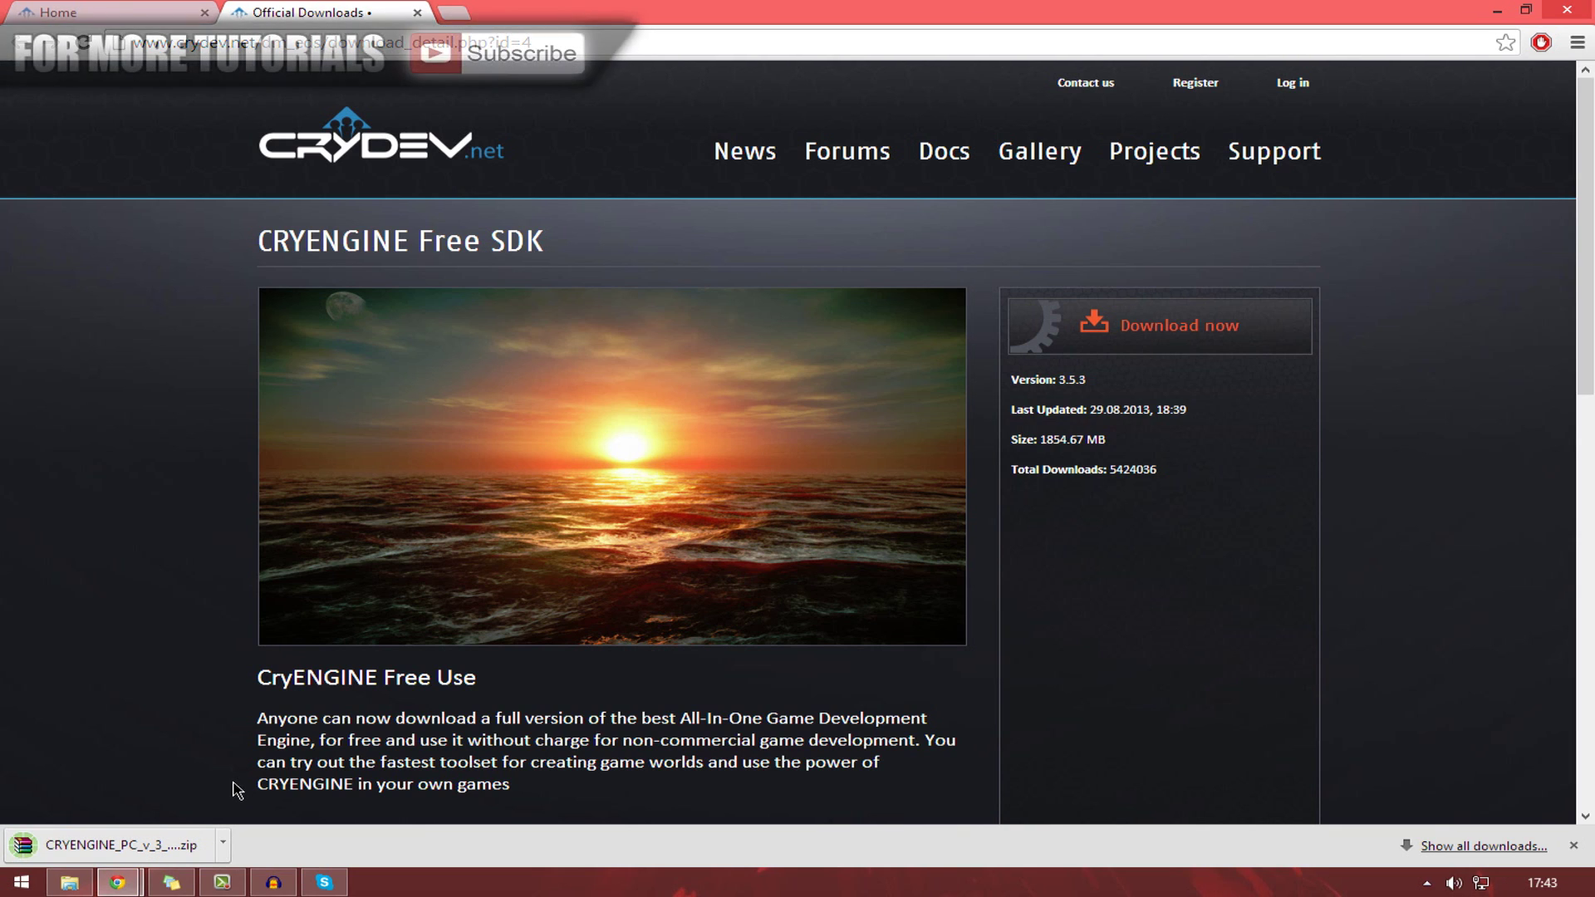
- Open the downloaded SDK zip in WinRAR and move its window to the top of the desktop
{"action": "left_click", "coordinate": [131, 852]}
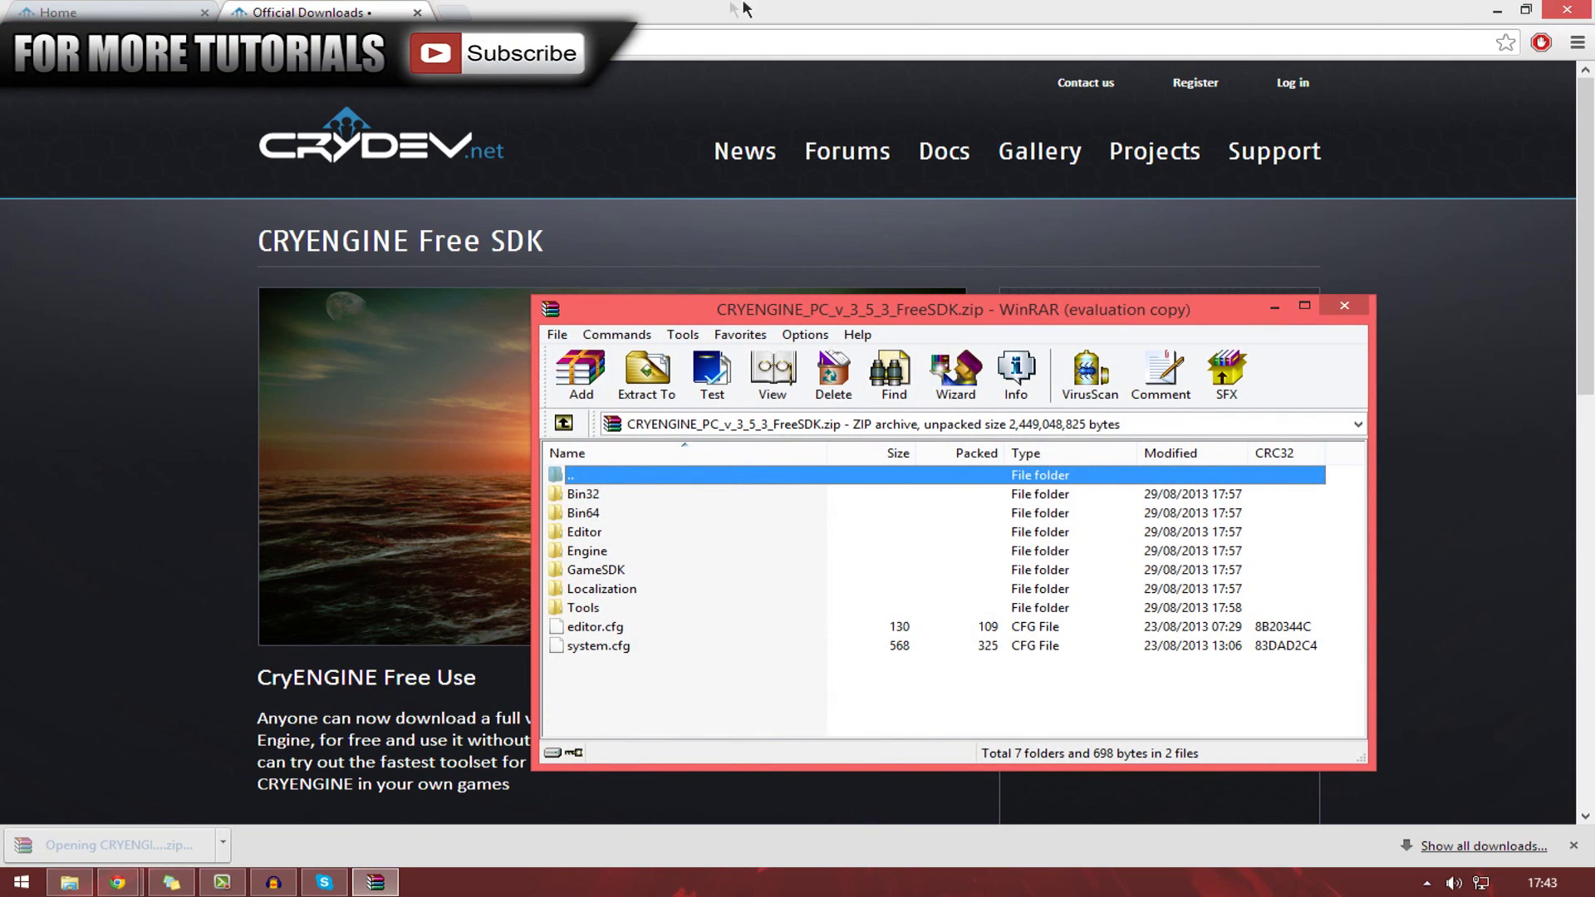
{"action": "left_click", "coordinate": [1495, 15]}
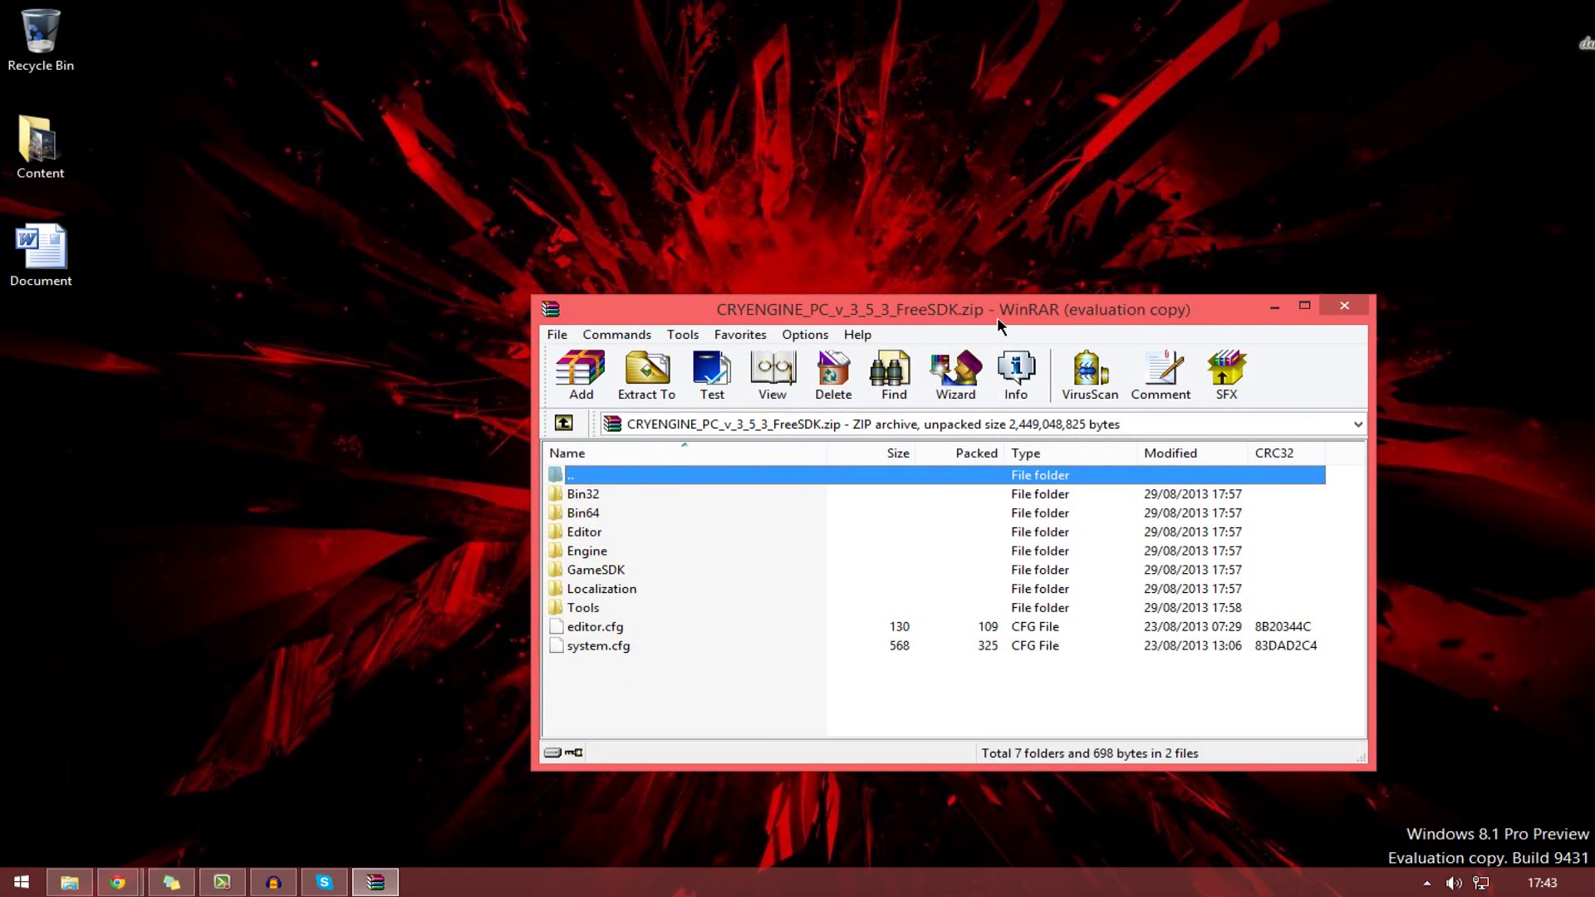
{"action": "left_click_drag", "start_coordinate": [1007, 307], "coordinate": [1018, 15]}
{"action": "right_click", "coordinate": [287, 588]}
{"action": "left_click", "coordinate": [179, 560]}
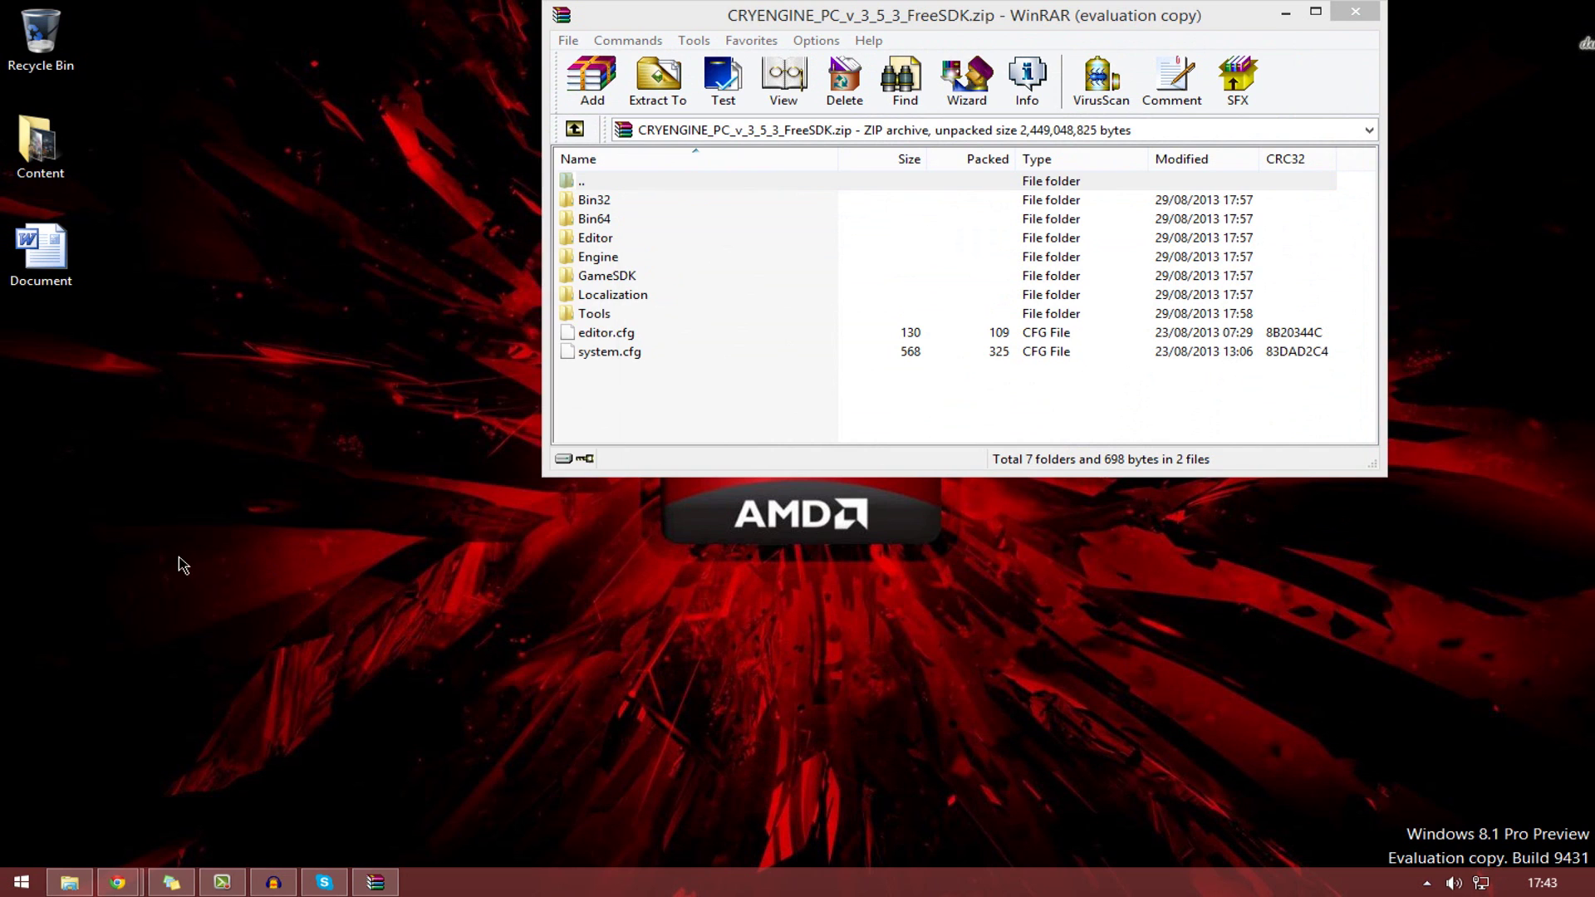
- Select all archive items, create New folder on the desktop, and drag the items into it
{"action": "mouse_move", "coordinate": [636, 404]}
{"action": "left_mouse_down"}
{"action": "mouse_move", "coordinate": [700, 181]}
{"action": "mouse_move", "coordinate": [673, 203]}
{"action": "left_mouse_up"}
{"action": "right_click", "coordinate": [309, 324]}
{"action": "mouse_move", "coordinate": [362, 579]}
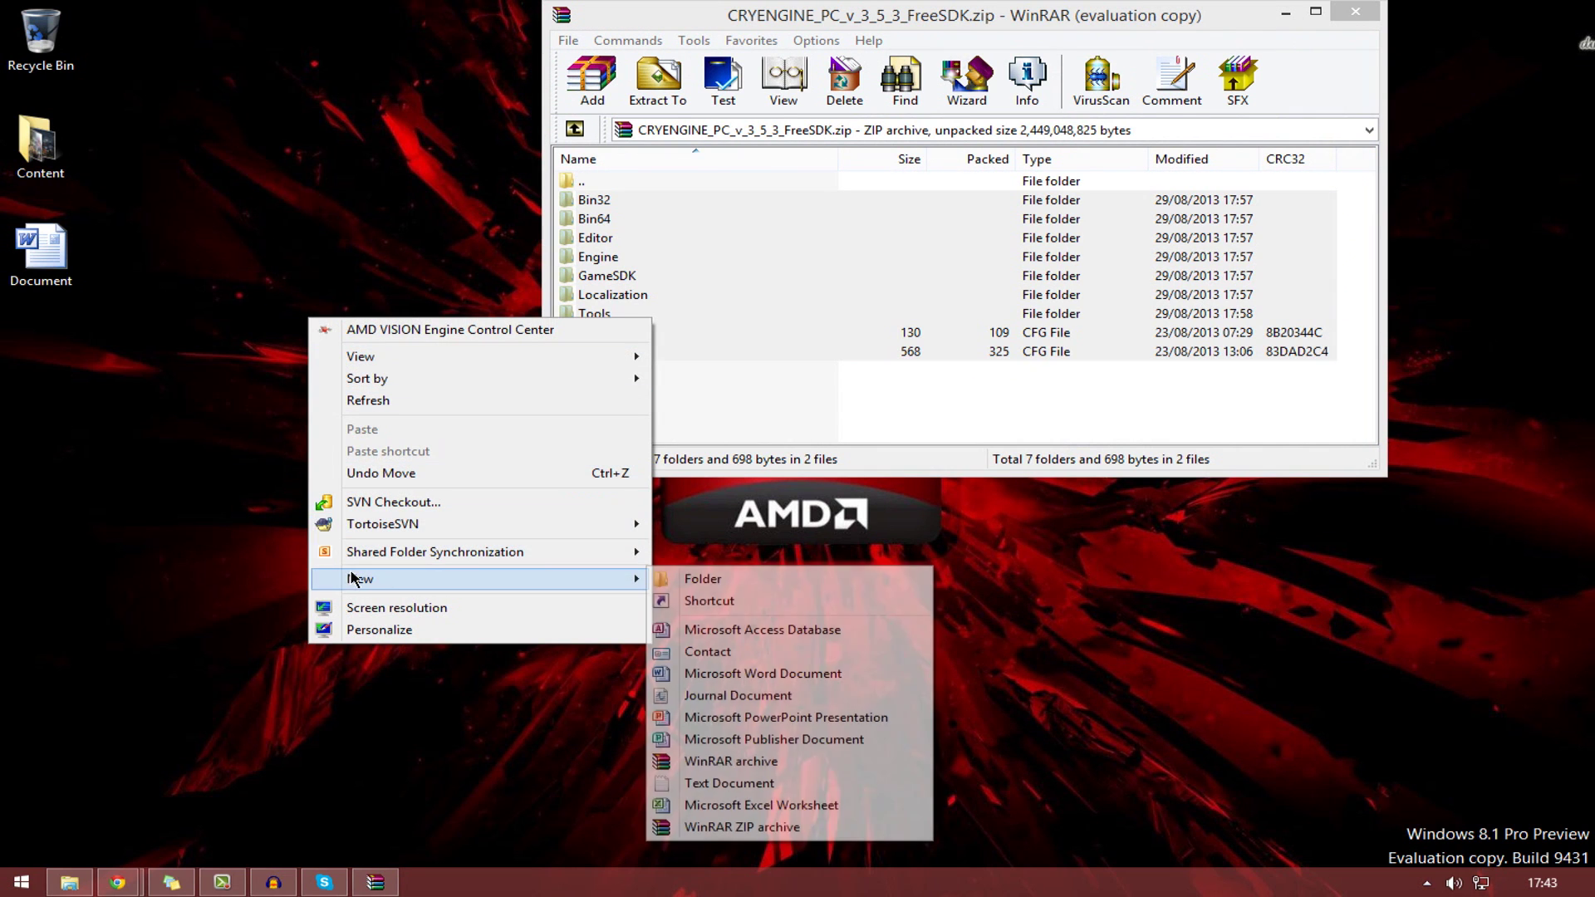
{"action": "left_click", "coordinate": [684, 578]}
{"action": "key", "text": "Return"}
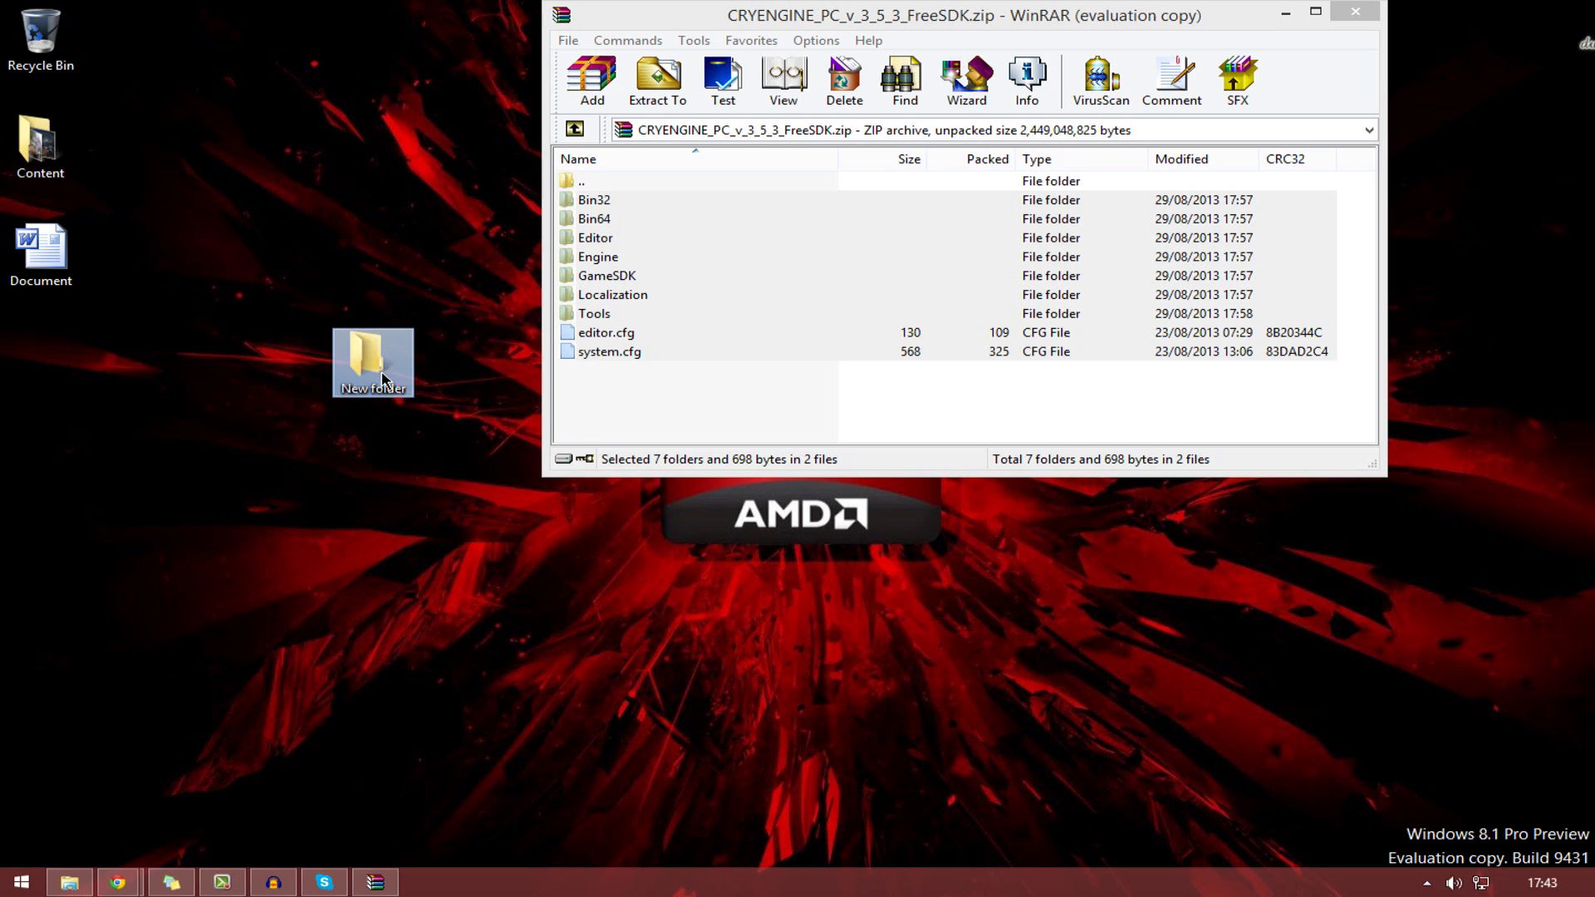
{"action": "left_click", "coordinate": [693, 209]}
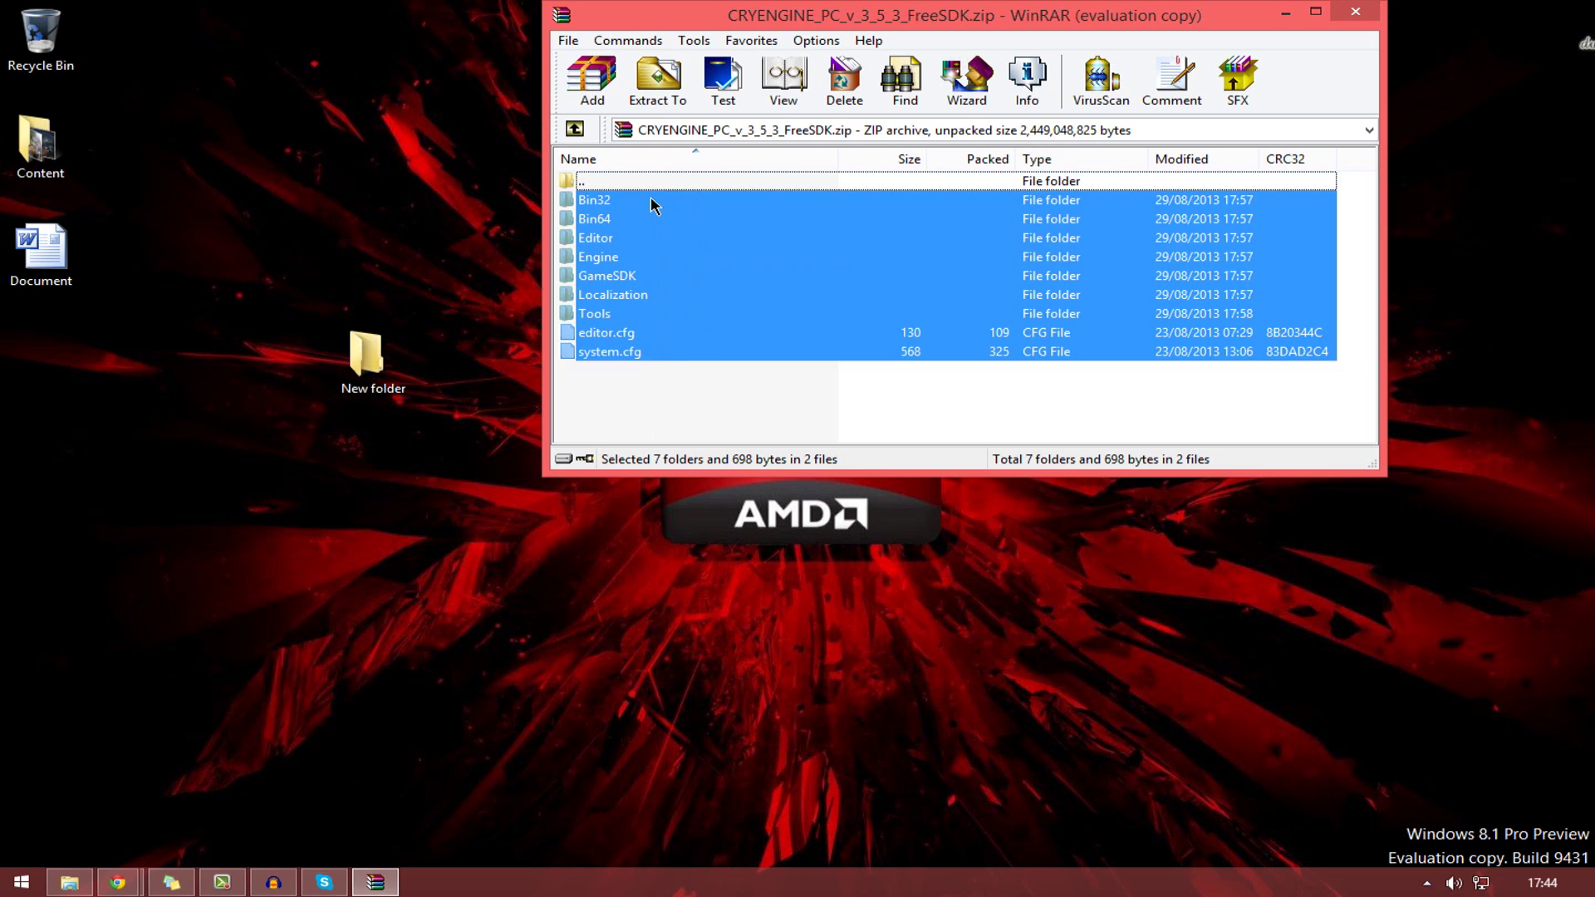
{"action": "left_click_drag", "start_coordinate": [686, 213], "coordinate": [398, 362]}
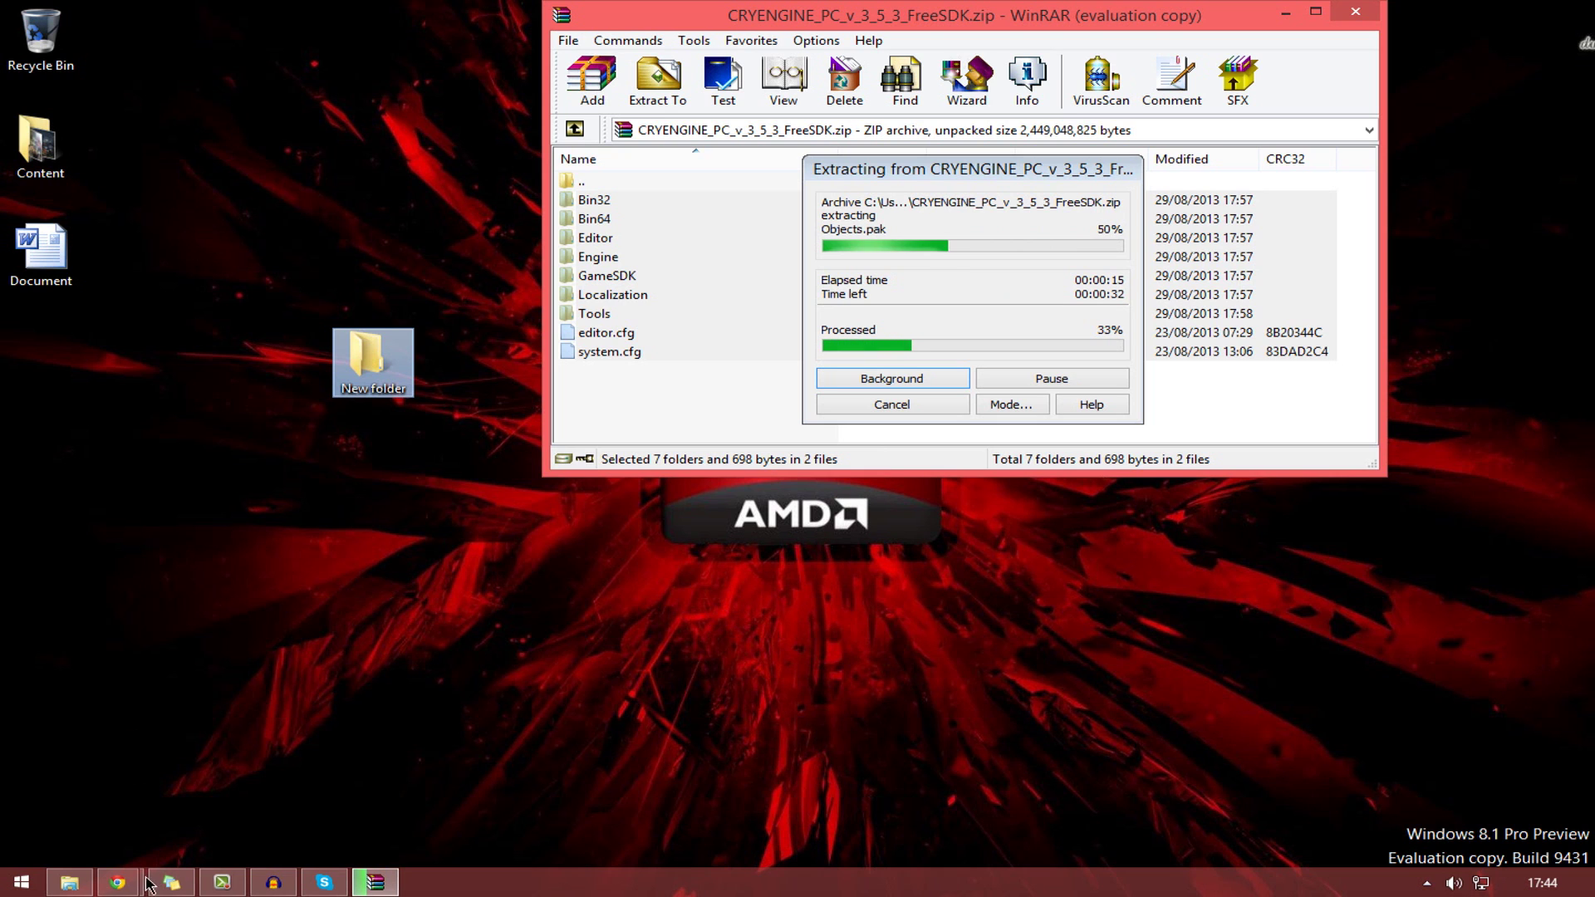
{"action": "mouse_move", "coordinate": [117, 883]}
{"action": "left_click", "coordinate": [374, 773]}
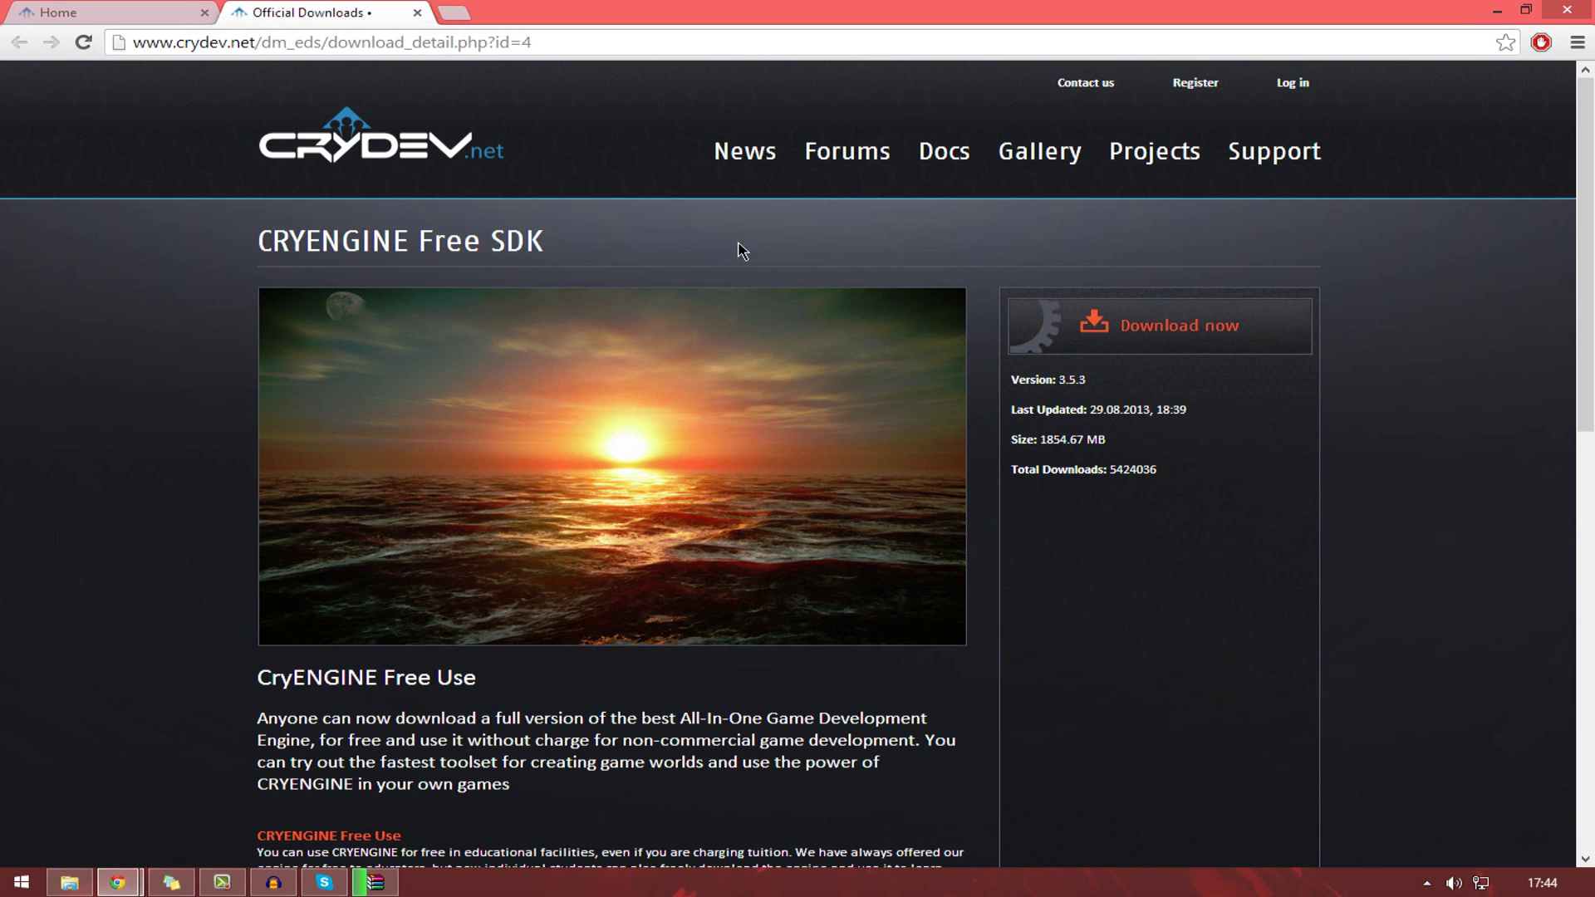
- Open CryDev account registration, accept the terms, and start filling in the form
{"action": "left_click", "coordinate": [1193, 97]}
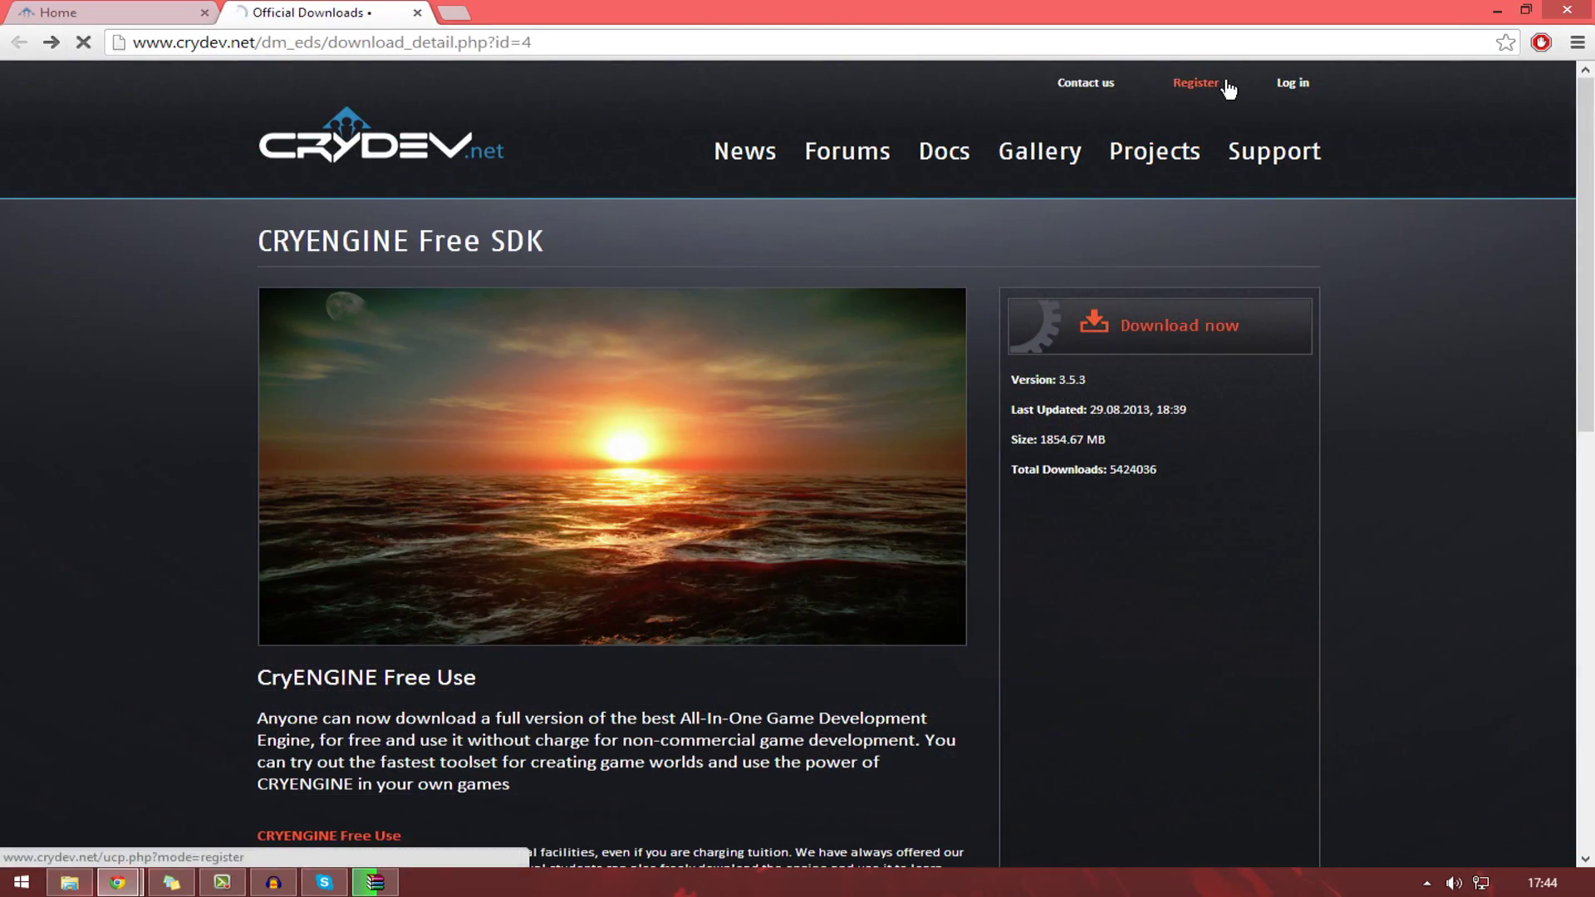
{"action": "left_click", "coordinate": [1212, 81]}
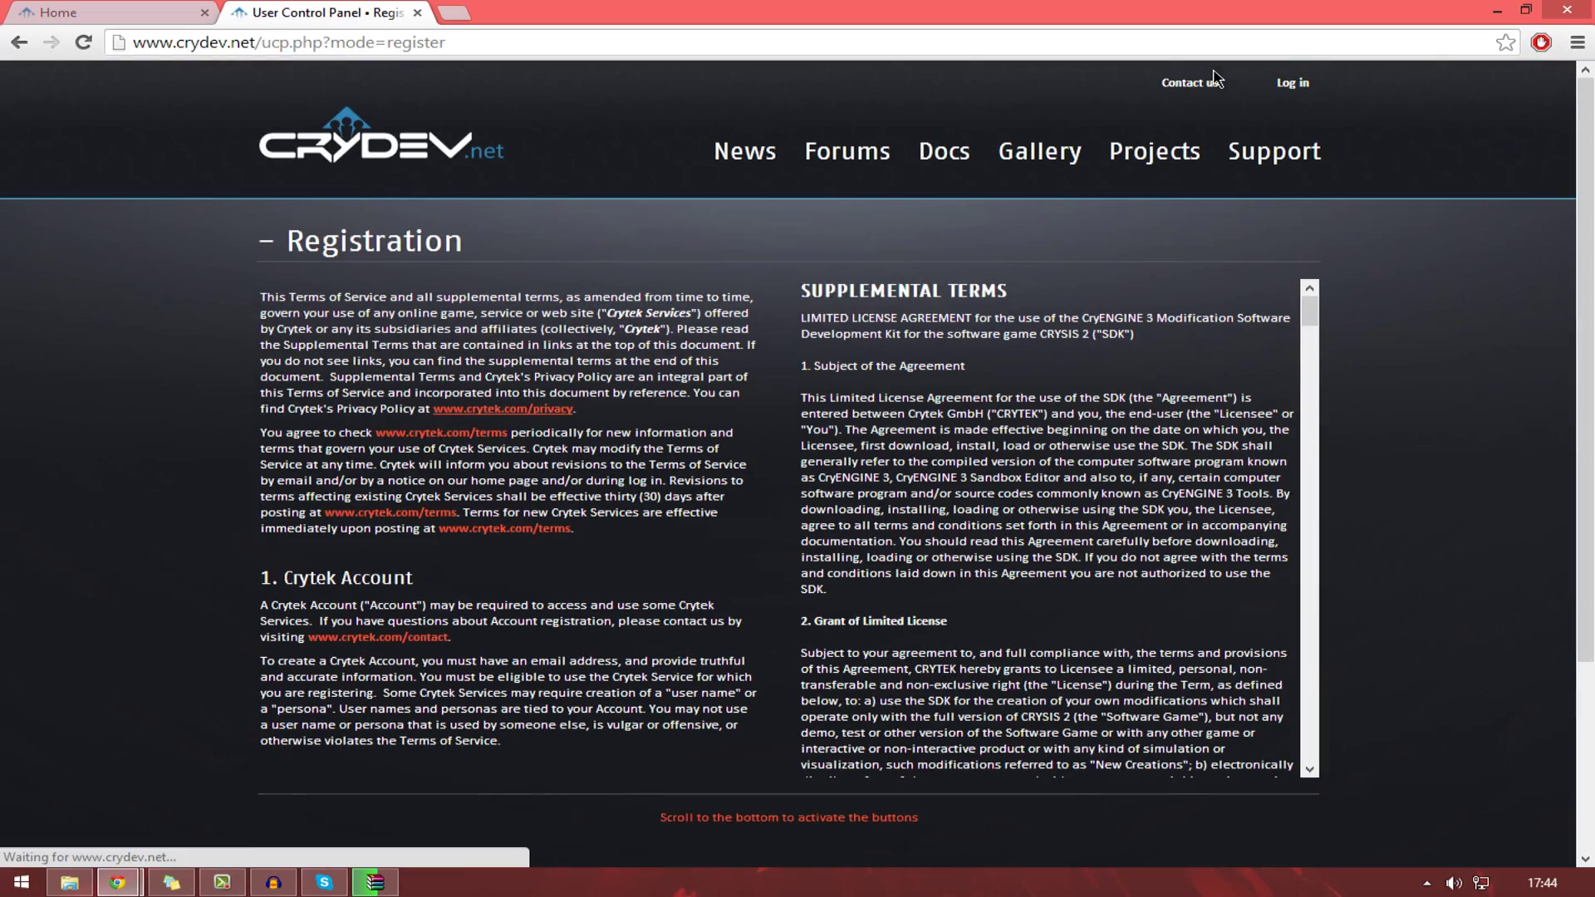
{"action": "scroll", "coordinate": [1032, 505], "scroll_direction": "down", "scroll_amount": 3}
{"action": "scroll", "coordinate": [1032, 505], "scroll_direction": "down", "scroll_amount": 5}
{"action": "scroll", "coordinate": [1033, 505], "scroll_direction": "down", "scroll_amount": 5}
{"action": "scroll", "coordinate": [1032, 505], "scroll_direction": "down", "scroll_amount": 5}
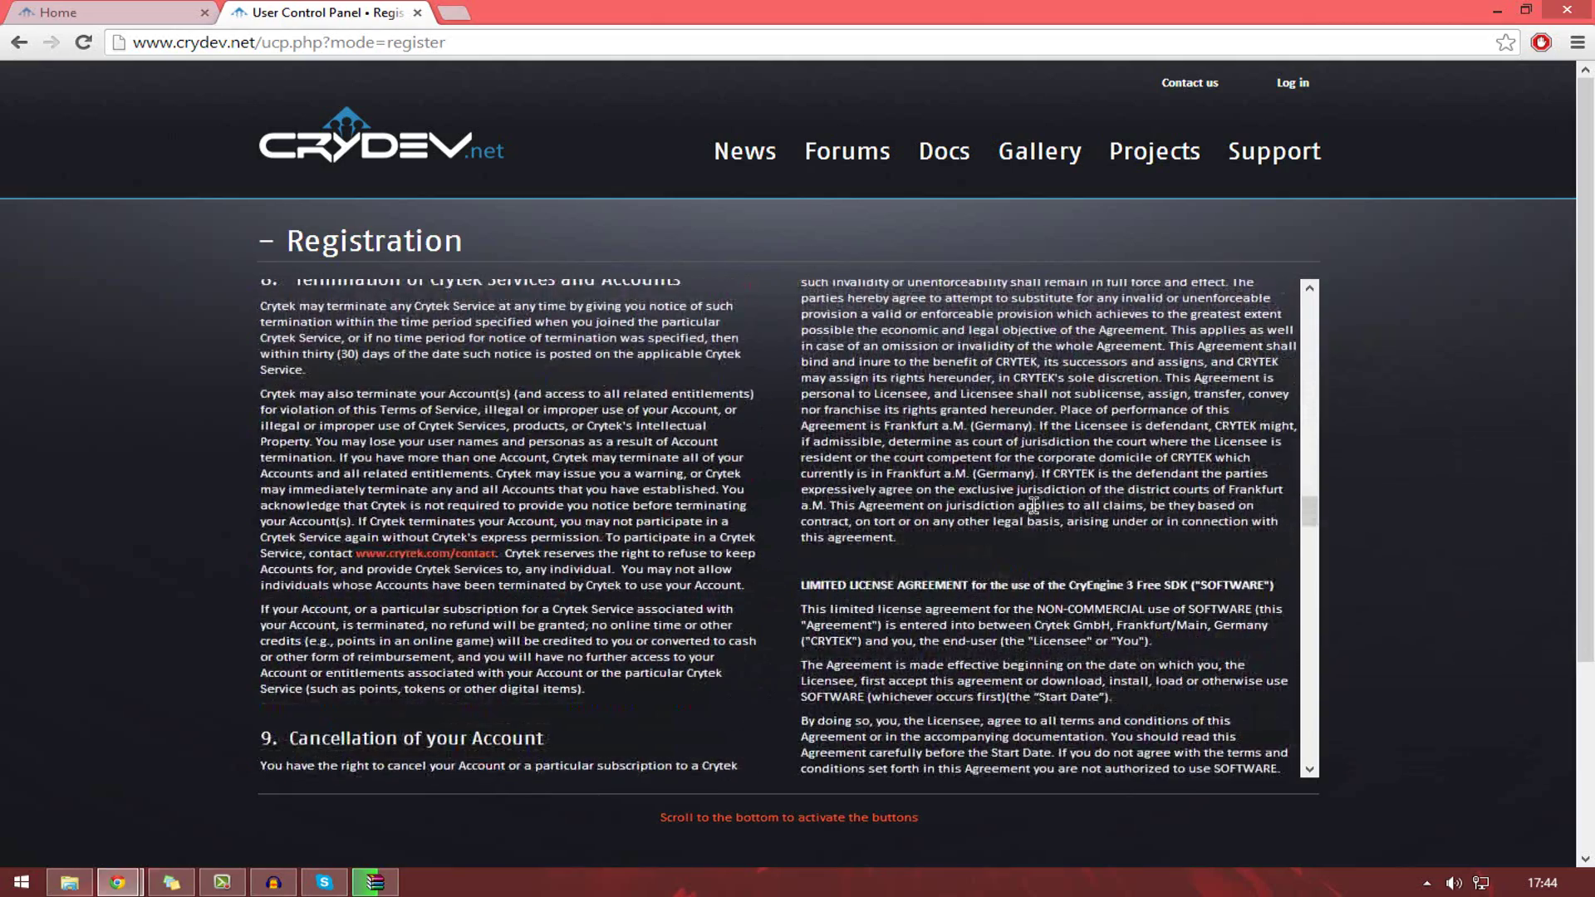
{"action": "left_click_drag", "start_coordinate": [1308, 514], "coordinate": [1329, 759]}
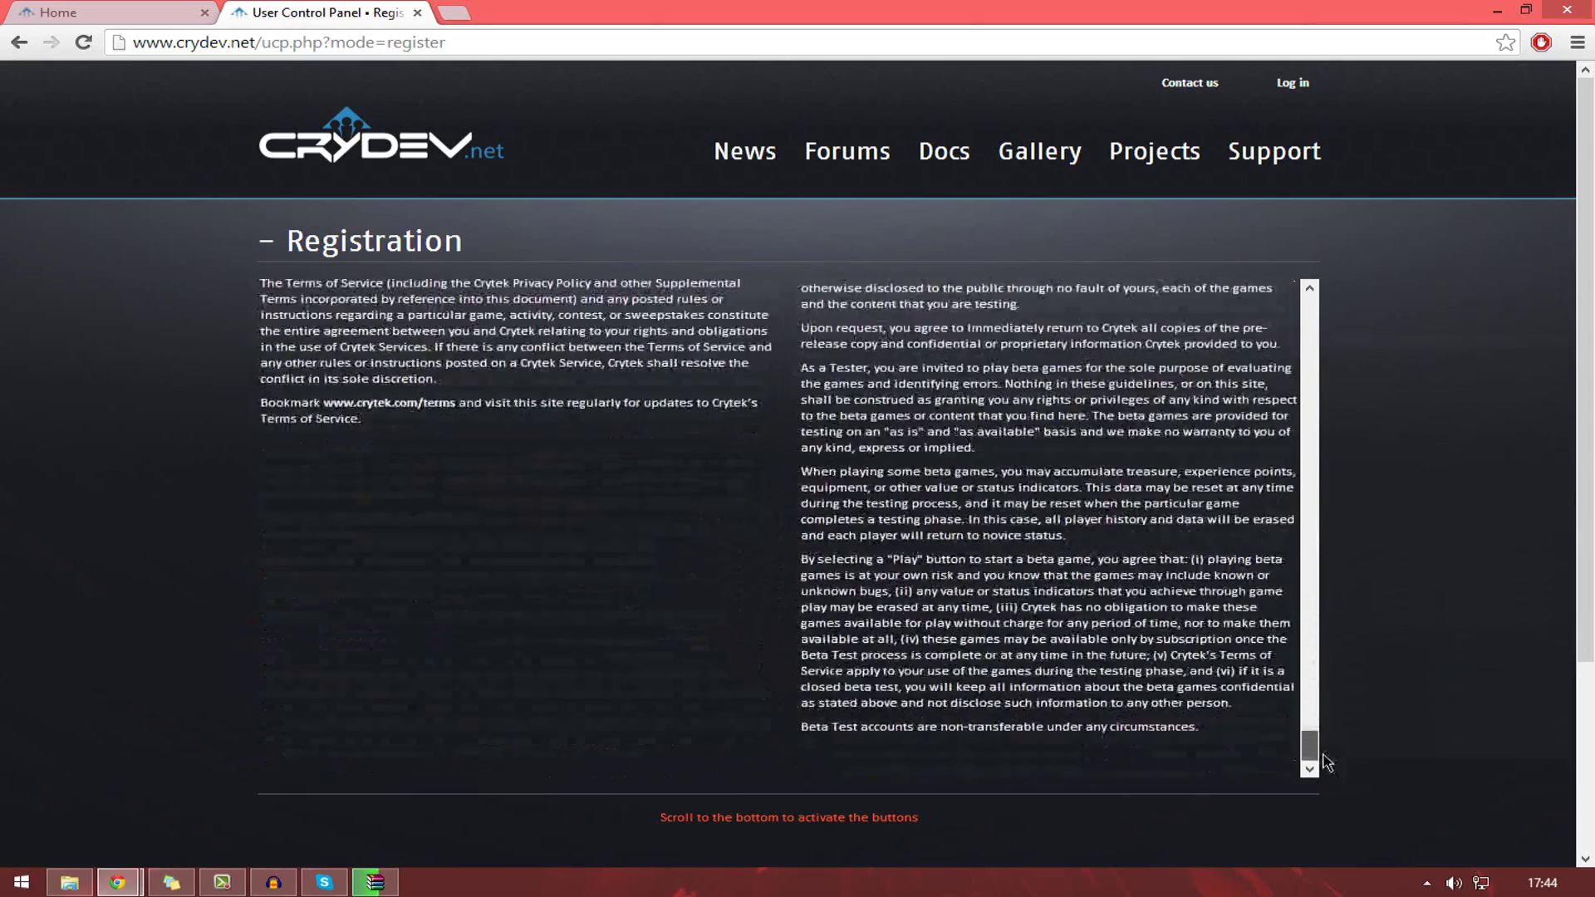
{"action": "scroll", "coordinate": [1331, 748], "scroll_direction": "down", "scroll_amount": 2}
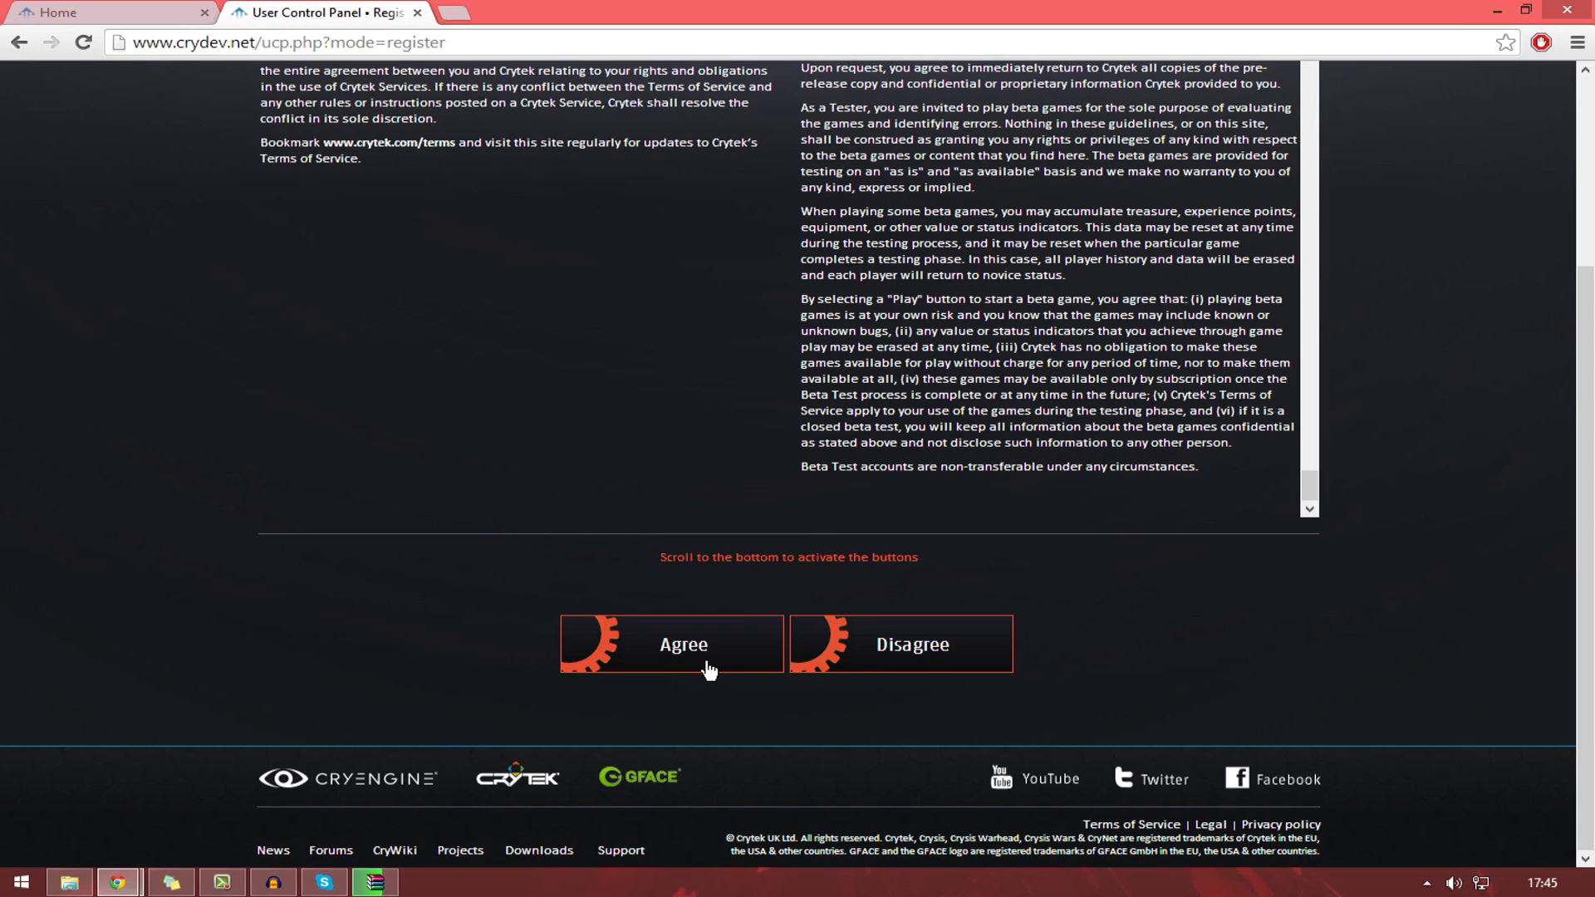
{"action": "left_click", "coordinate": [706, 671]}
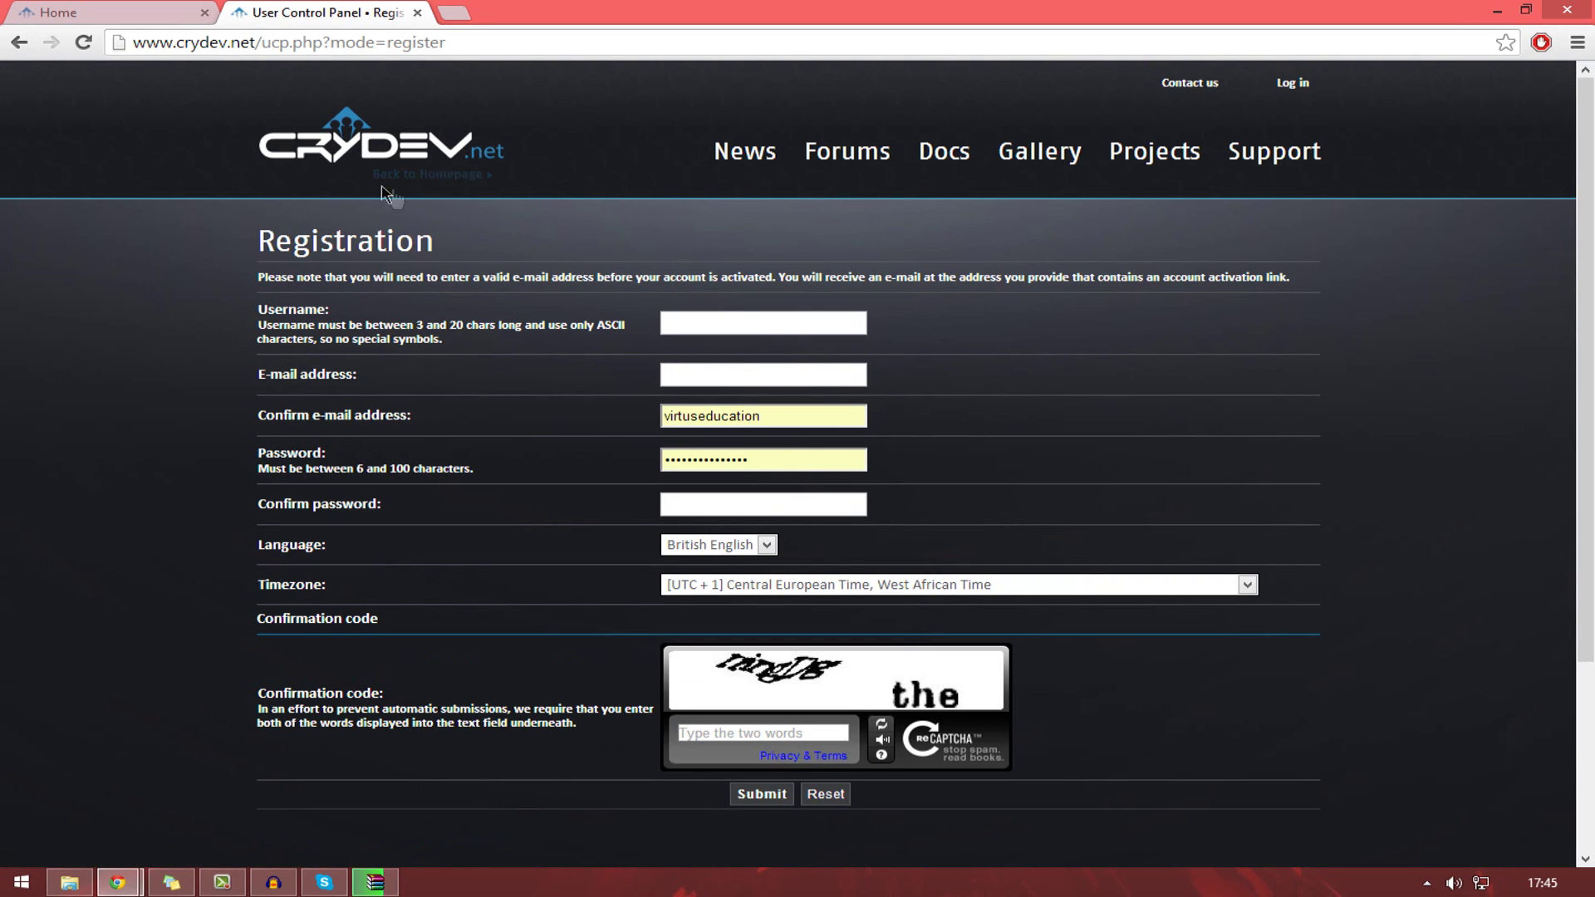
{"action": "double_click", "coordinate": [736, 428]}
{"action": "left_click", "coordinate": [745, 436]}
{"action": "scroll", "coordinate": [770, 437], "scroll_direction": "down", "scroll_amount": 2}
{"action": "scroll", "coordinate": [767, 525], "scroll_direction": "up", "scroll_amount": 2}
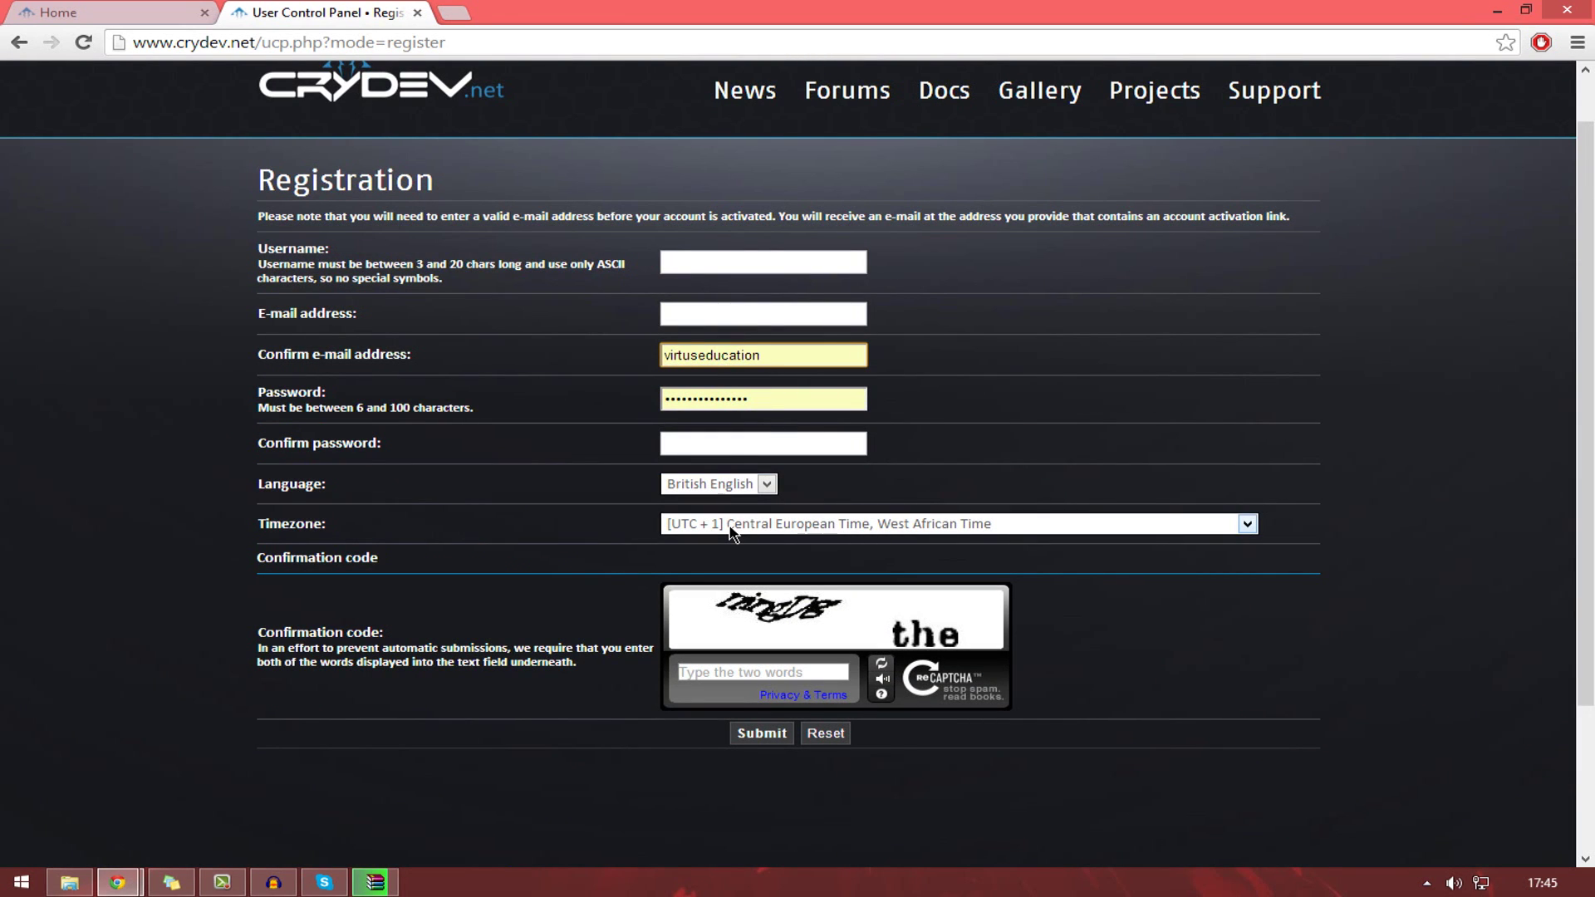
- Look over the timezone options, then close the registration tab and minimize Chrome
{"action": "left_click", "coordinate": [795, 528]}
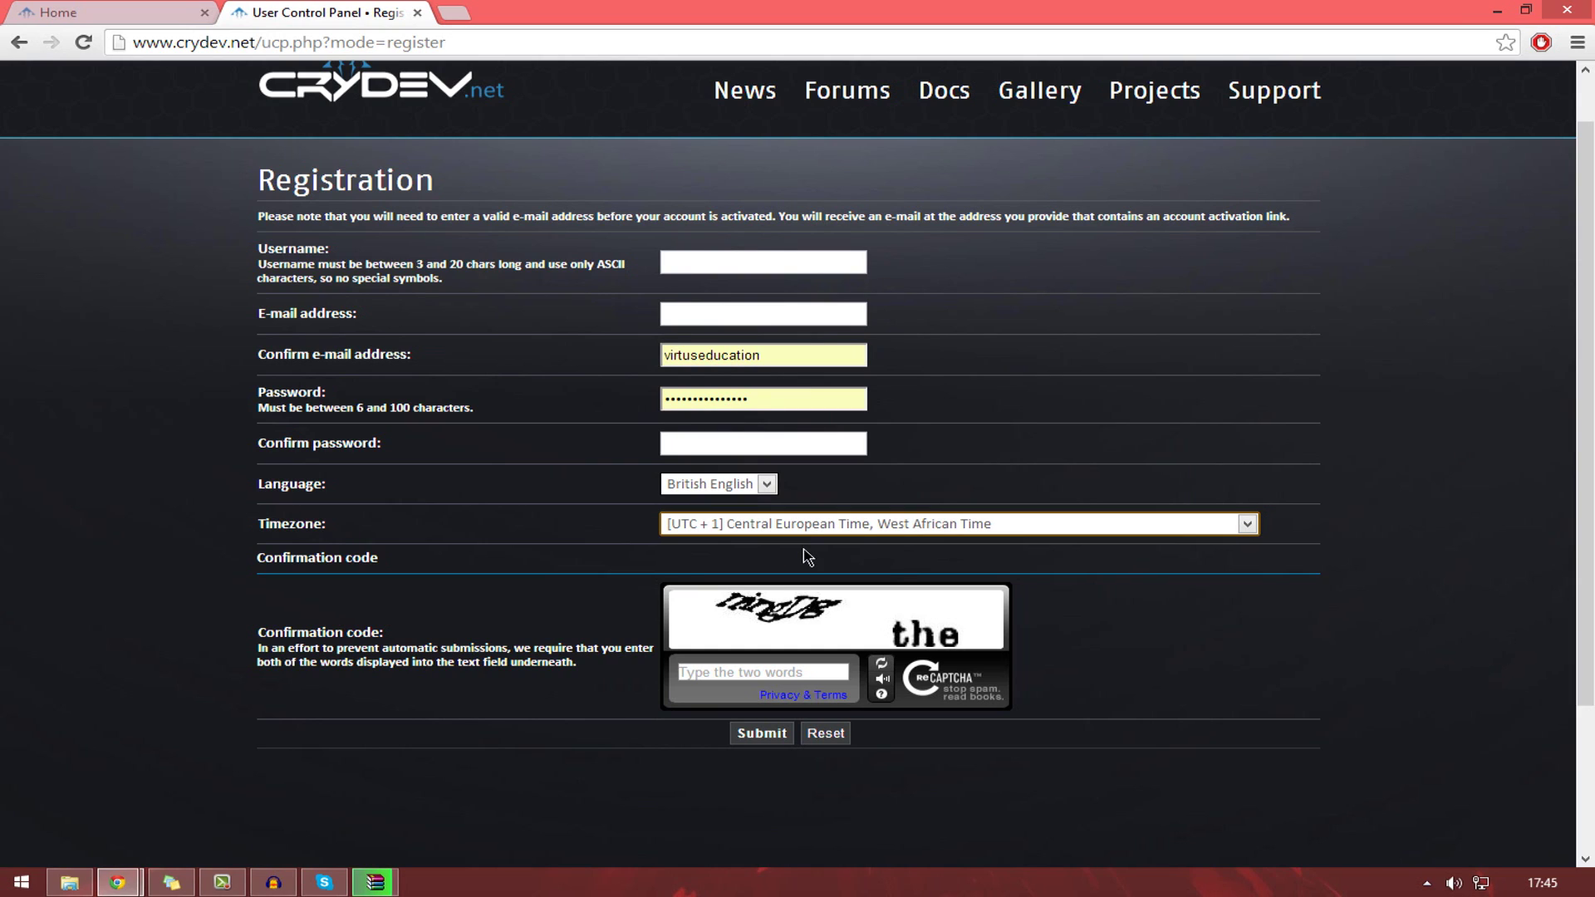
{"action": "left_click", "coordinate": [420, 13]}
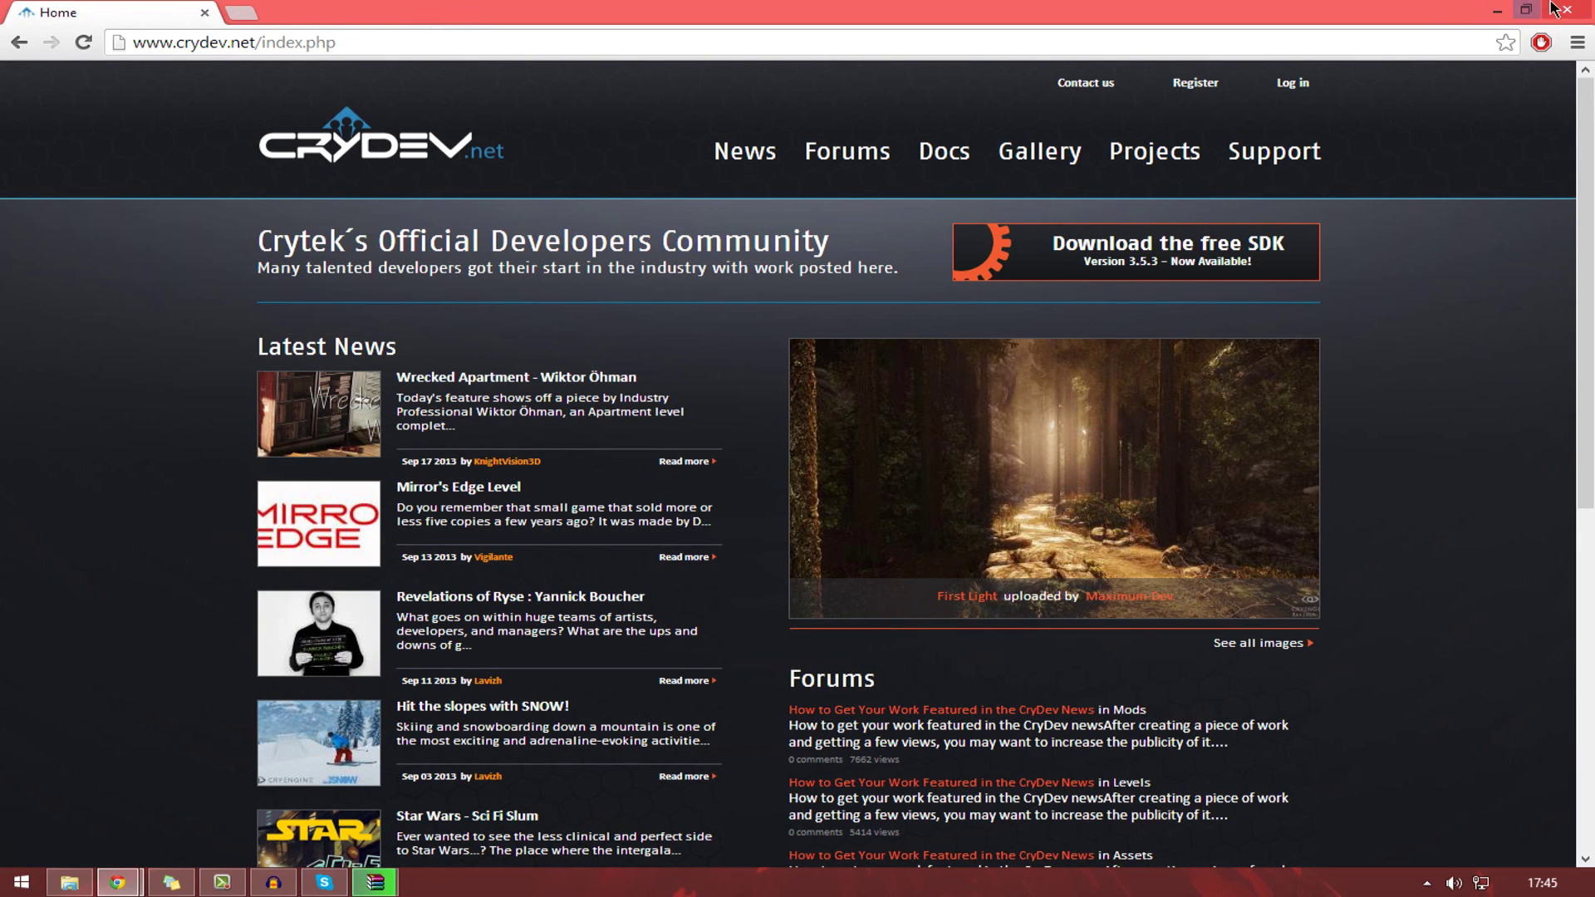
{"action": "left_click", "coordinate": [1497, 10]}
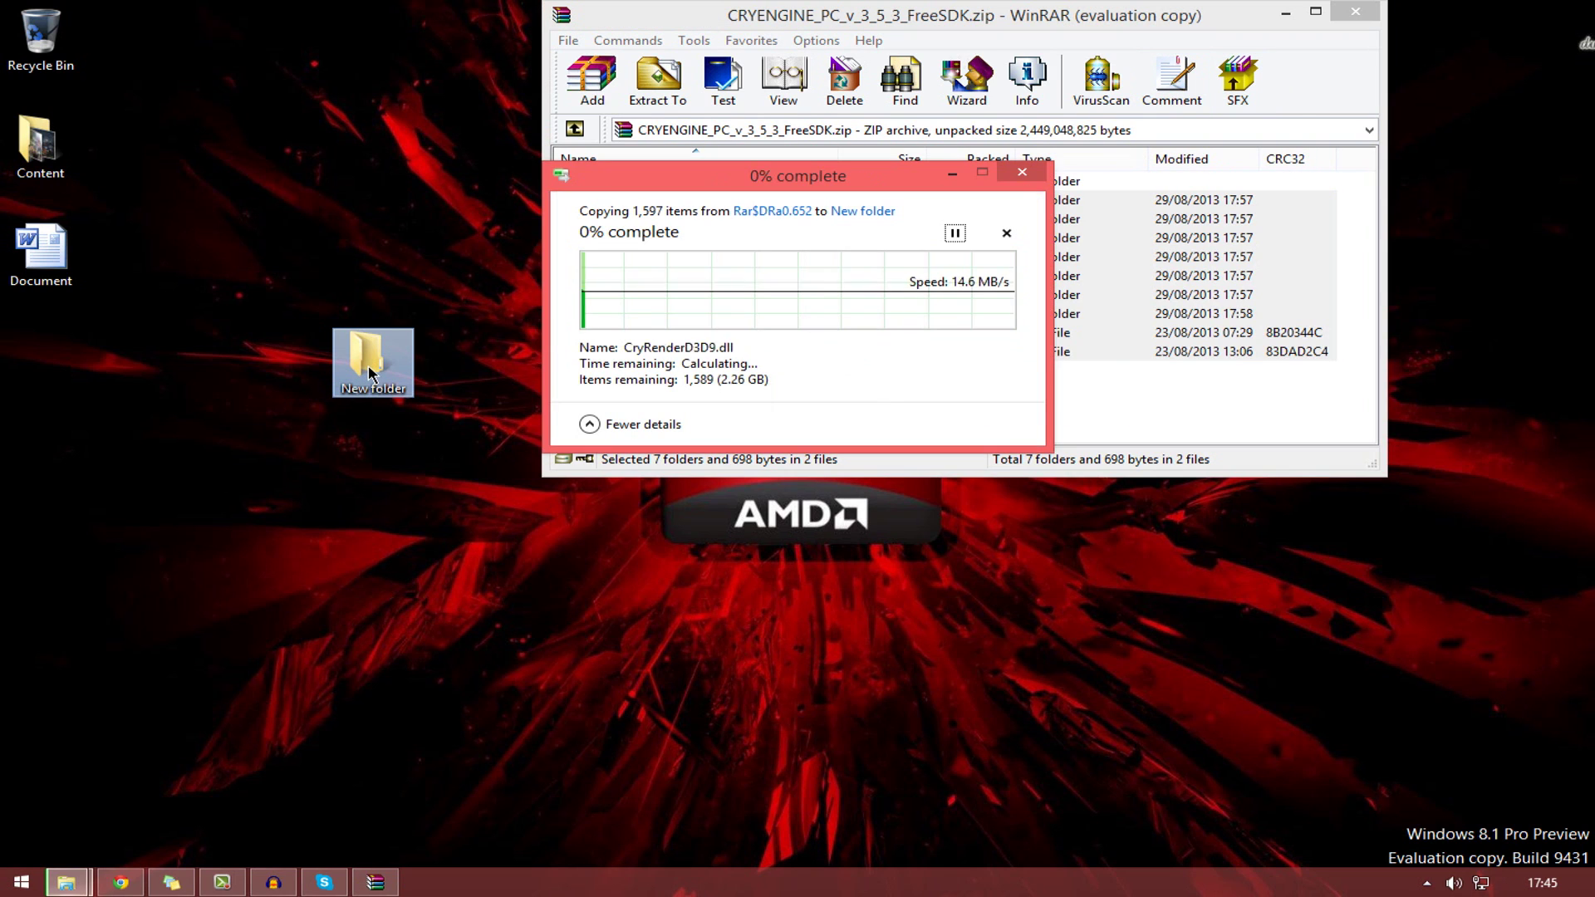
- Move the copy progress dialog aside and select the extracted Bin32 folder
{"action": "mouse_move", "coordinate": [687, 176]}
{"action": "left_mouse_down"}
{"action": "mouse_move", "coordinate": [802, 358]}
{"action": "mouse_move", "coordinate": [1041, 407]}
{"action": "left_mouse_up"}
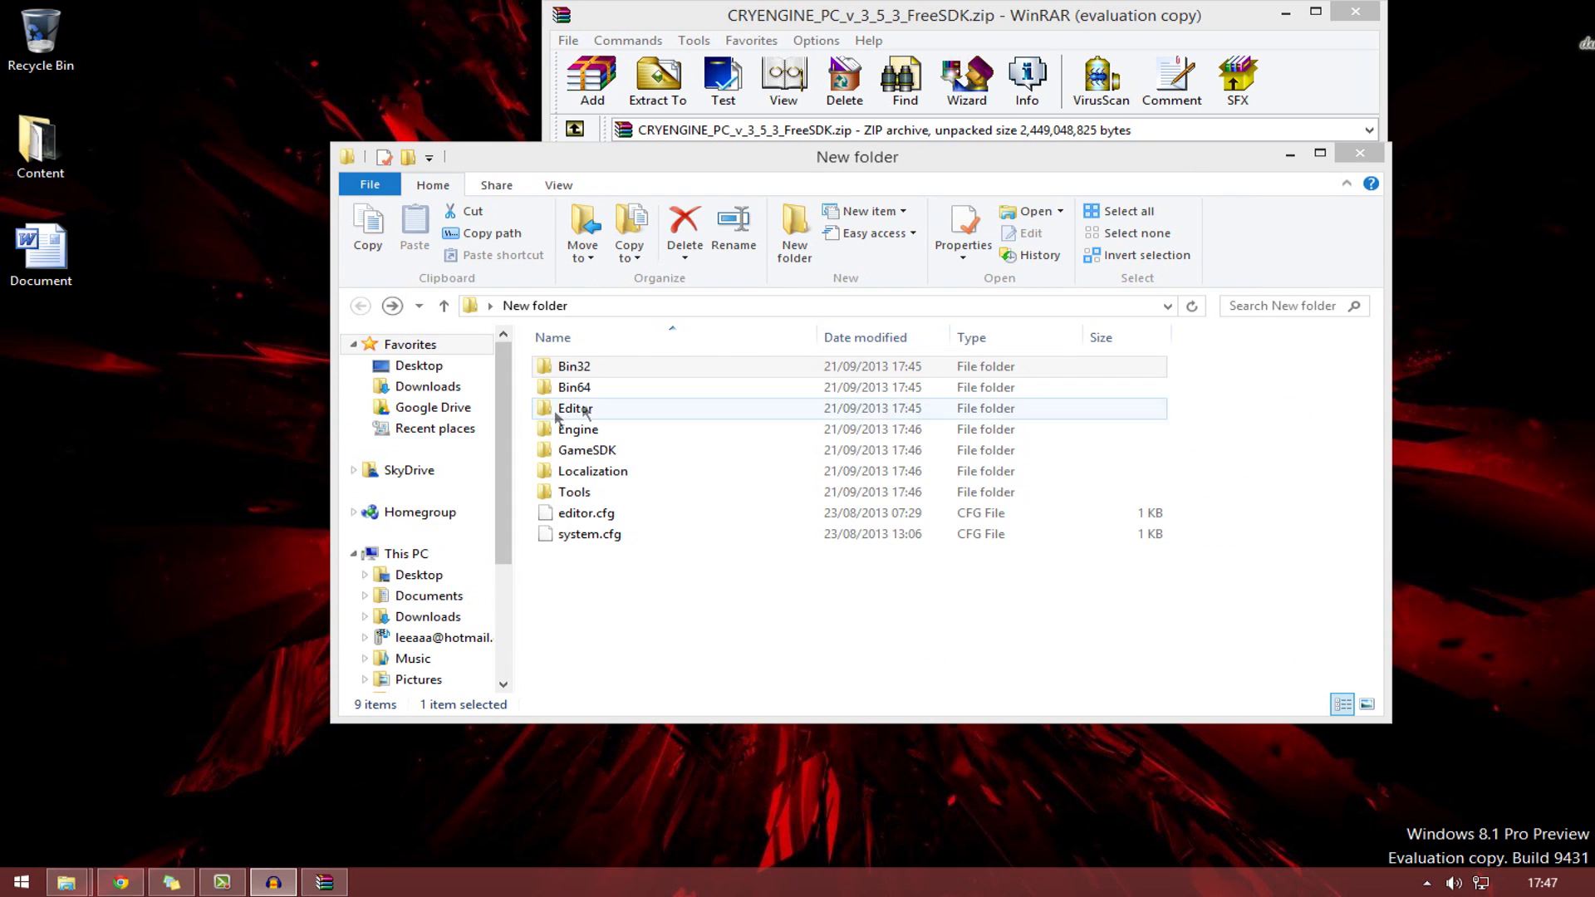
{"action": "left_click", "coordinate": [571, 368]}
- Check the Editor app in Bin32, then return to New folder and open Bin64
{"action": "double_click", "coordinate": [571, 368]}
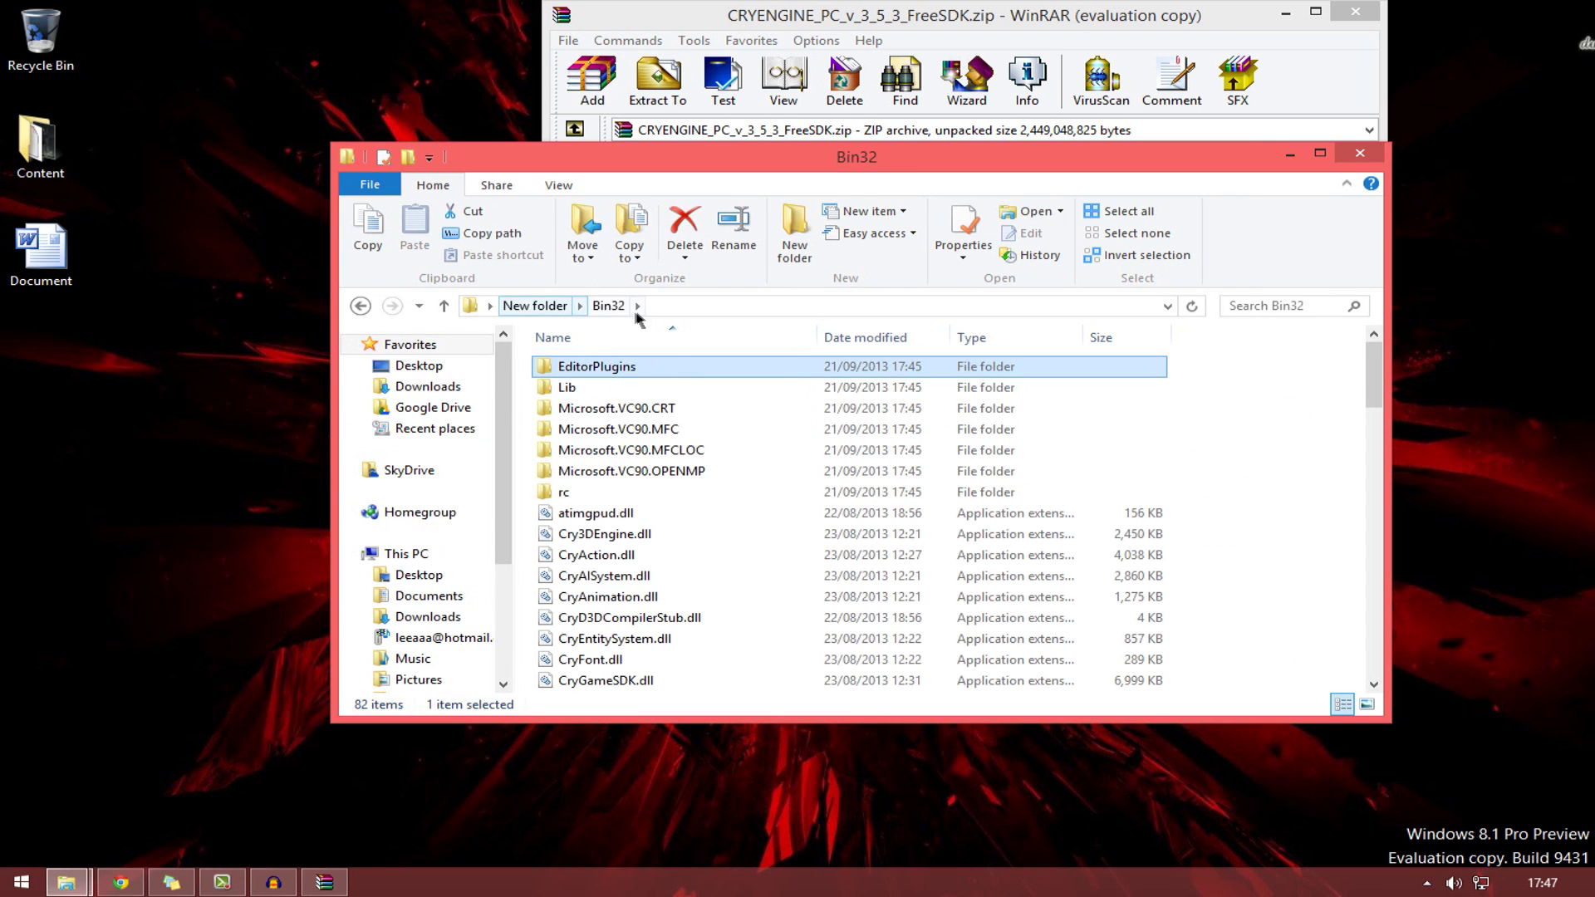
{"action": "scroll", "coordinate": [672, 451], "scroll_direction": "down", "scroll_amount": 5}
{"action": "scroll", "coordinate": [669, 463], "scroll_direction": "down", "scroll_amount": 5}
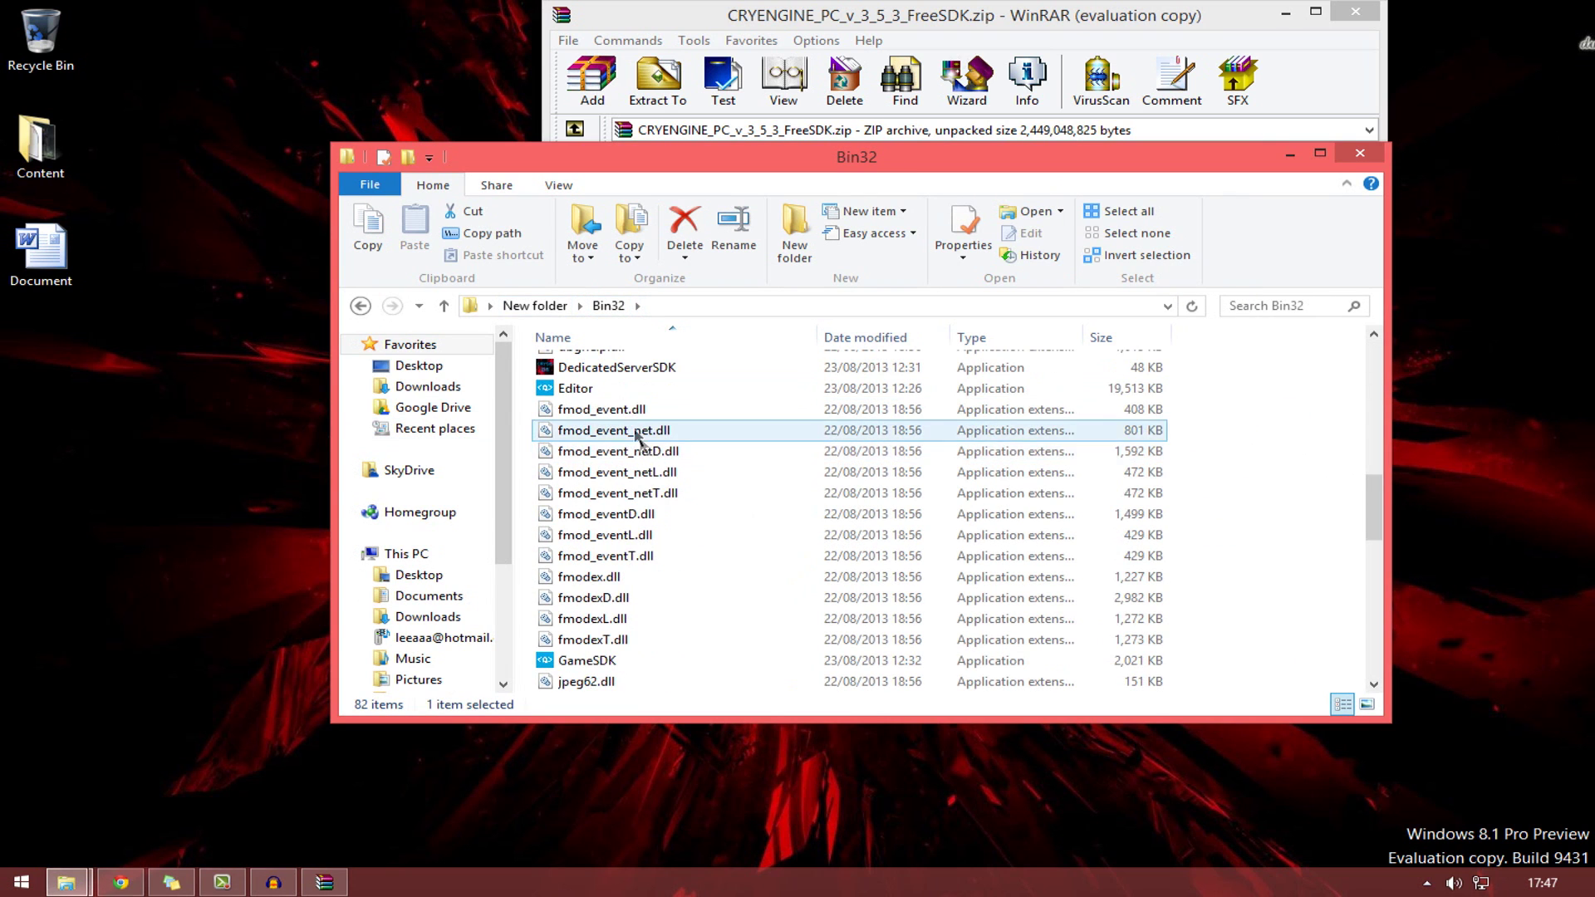
{"action": "double_click", "coordinate": [748, 157]}
{"action": "scroll", "coordinate": [641, 408], "scroll_direction": "up", "scroll_amount": 5}
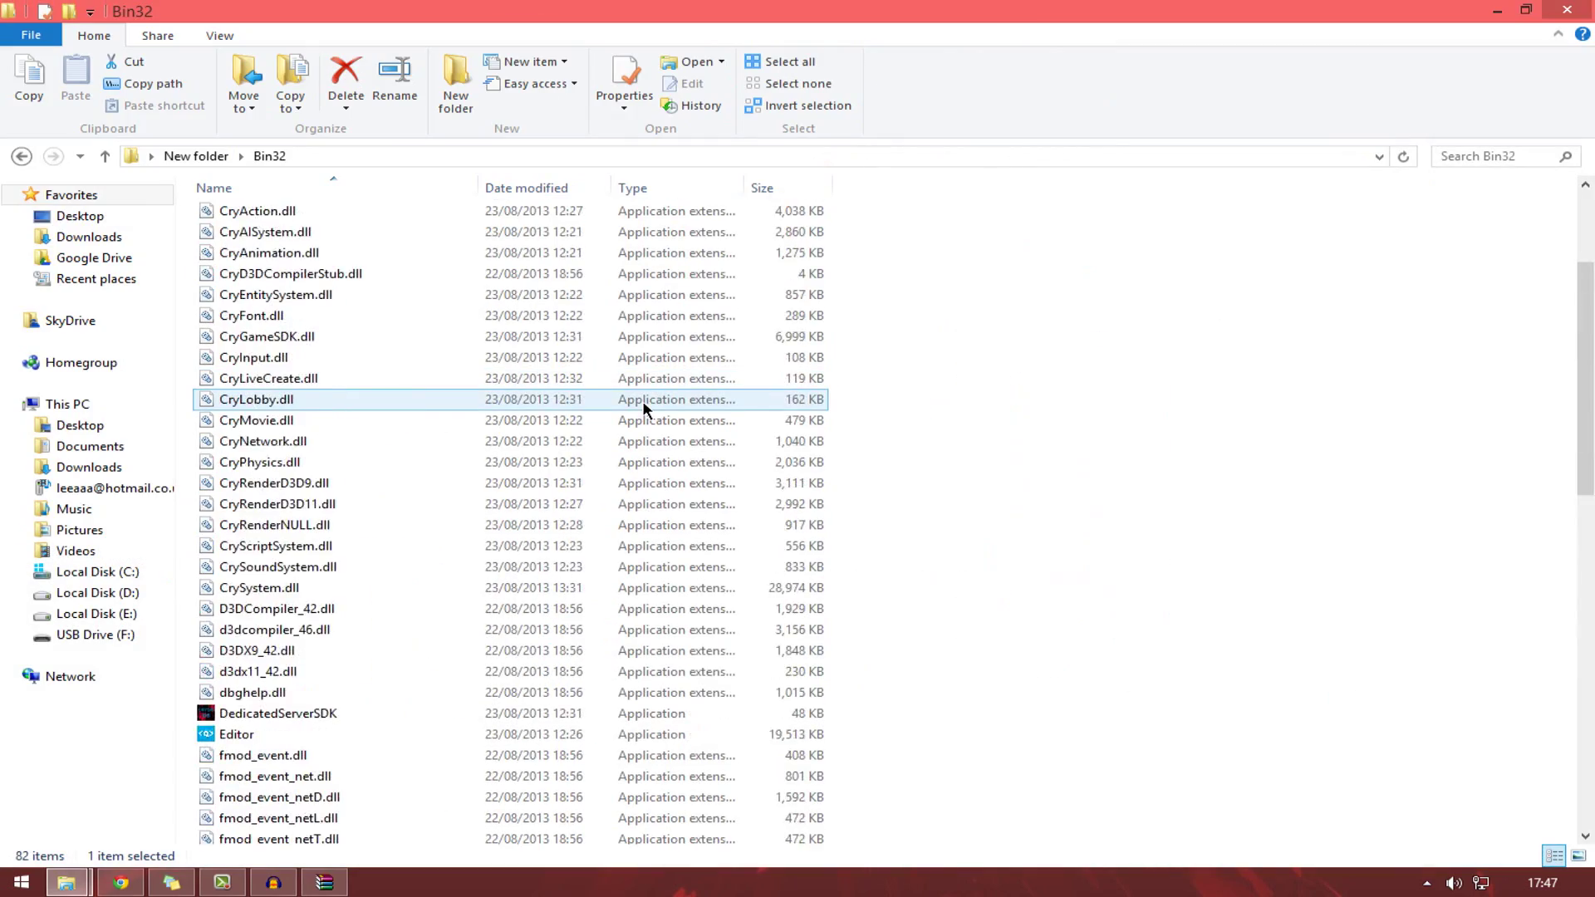
{"action": "scroll", "coordinate": [644, 410], "scroll_direction": "up", "scroll_amount": 3}
{"action": "scroll", "coordinate": [643, 409], "scroll_direction": "down", "scroll_amount": 4}
{"action": "left_click", "coordinate": [447, 621]}
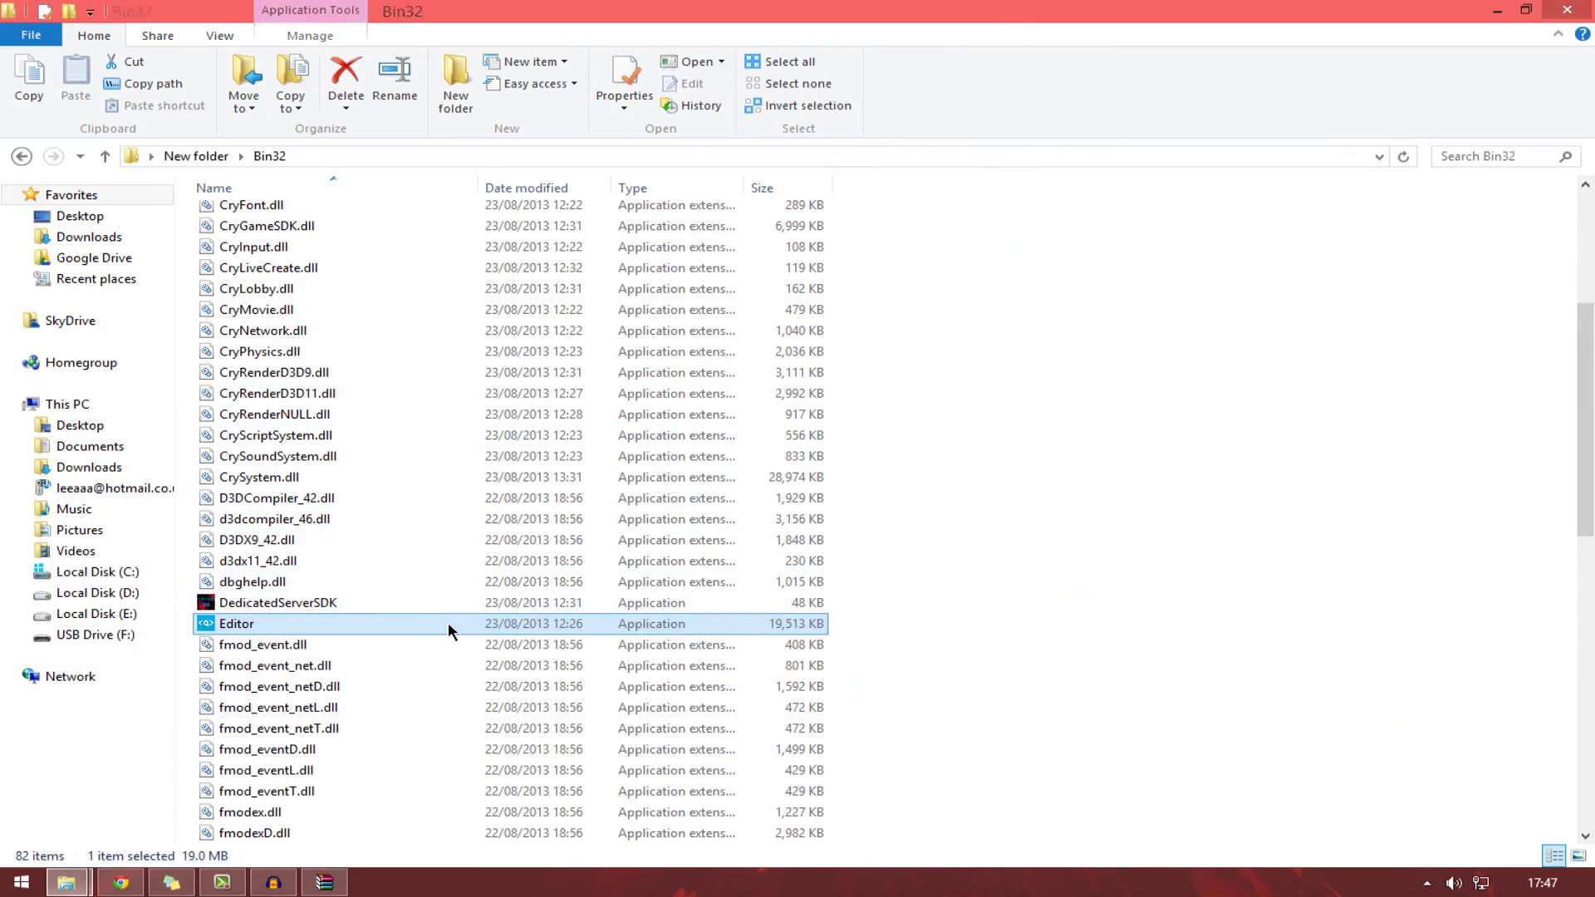
{"action": "left_click_drag", "start_coordinate": [819, 9], "coordinate": [773, 333]}
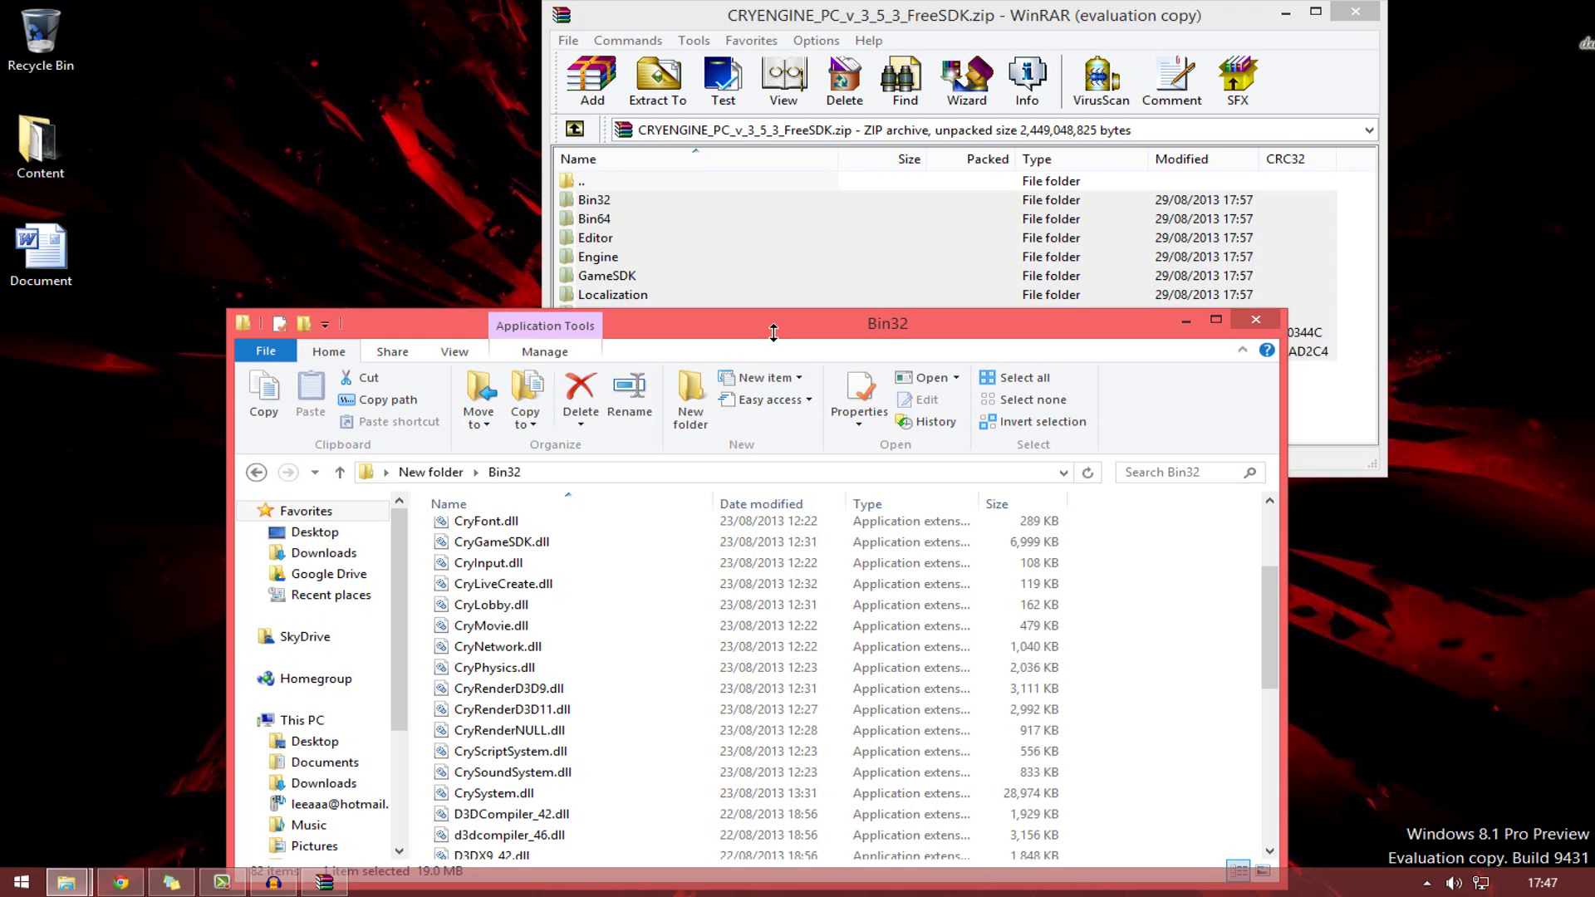
{"action": "left_click_drag", "start_coordinate": [775, 339], "coordinate": [920, 201]}
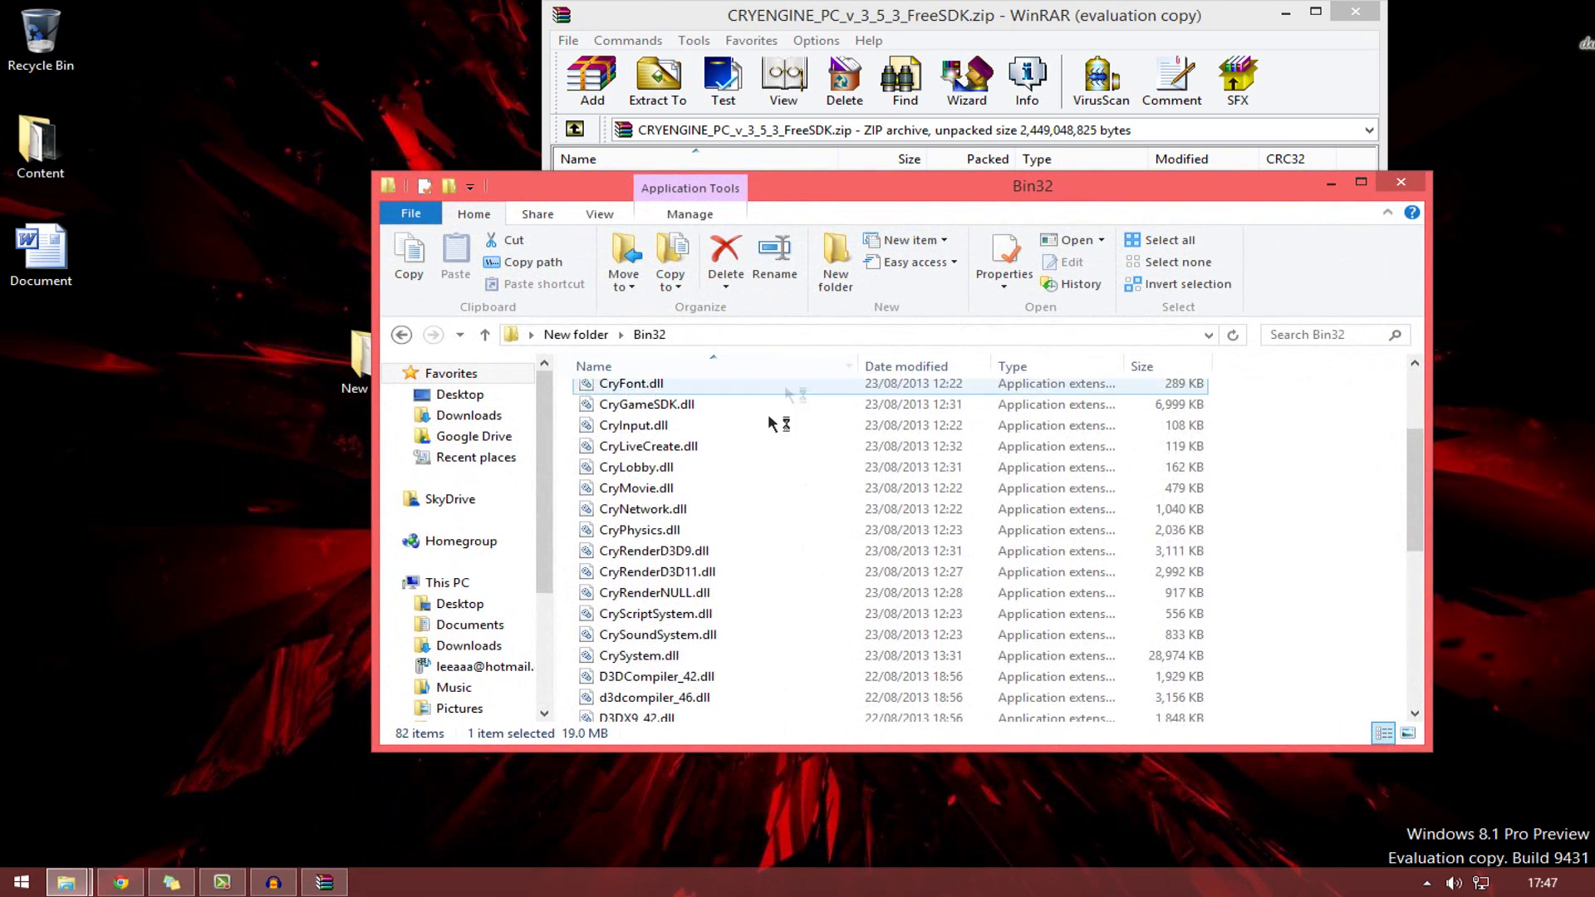
{"action": "scroll", "coordinate": [749, 474], "scroll_direction": "up", "scroll_amount": 5}
{"action": "scroll", "coordinate": [735, 483], "scroll_direction": "down", "scroll_amount": 5}
{"action": "scroll", "coordinate": [735, 483], "scroll_direction": "up", "scroll_amount": 3}
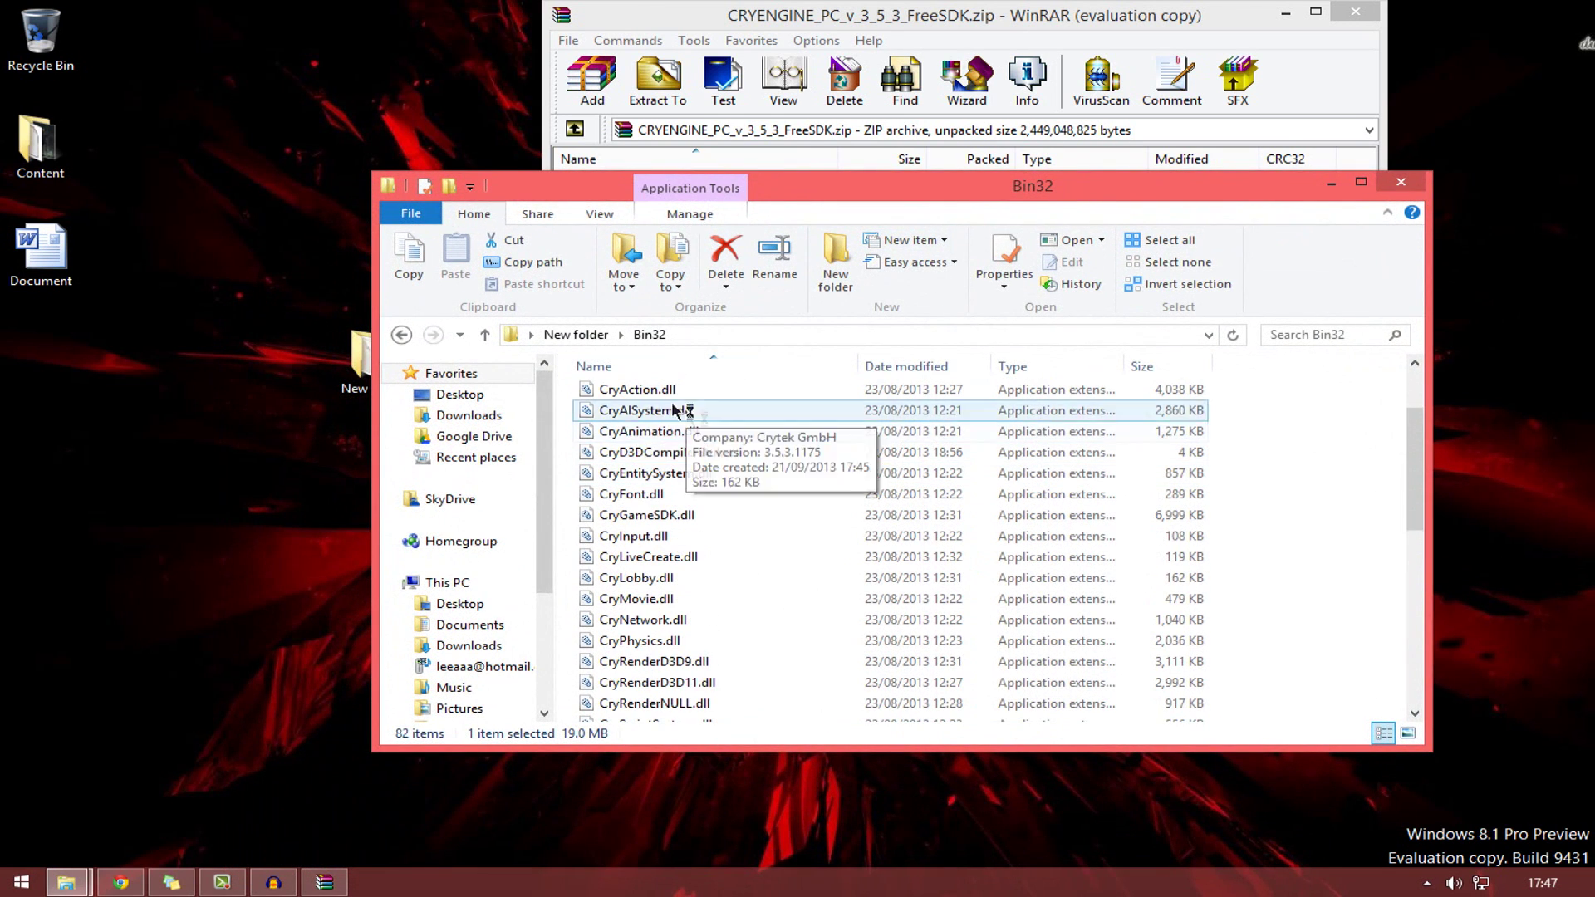
{"action": "left_click", "coordinate": [573, 334]}
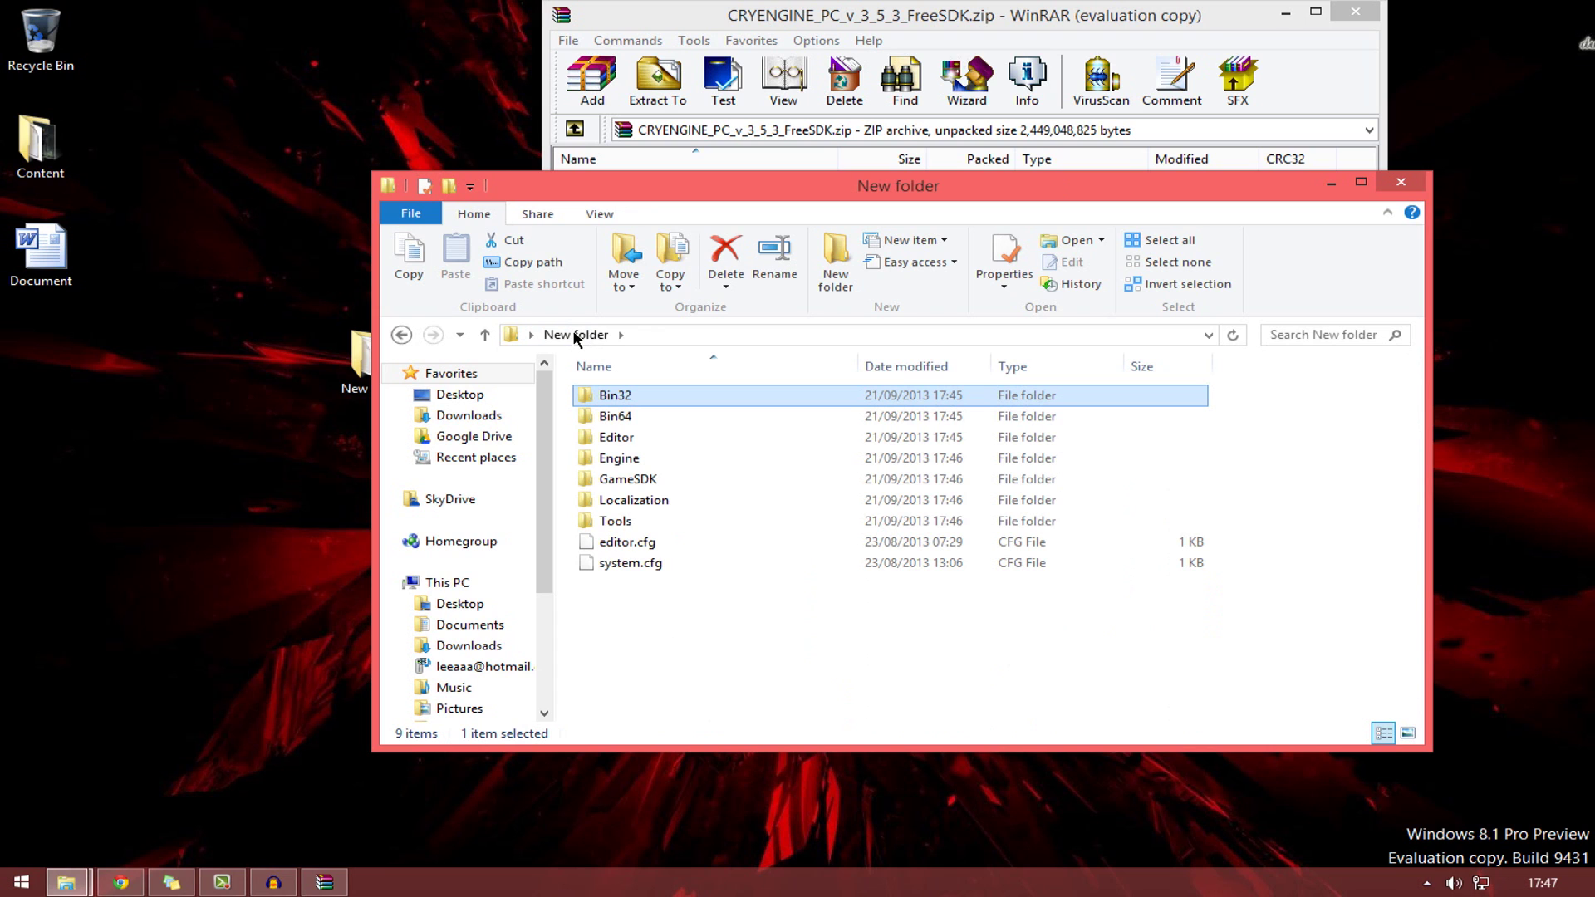
{"action": "double_click", "coordinate": [680, 422]}
{"action": "scroll", "coordinate": [683, 432], "scroll_direction": "down", "scroll_amount": 1}
{"action": "scroll", "coordinate": [731, 517], "scroll_direction": "down", "scroll_amount": 8}
{"action": "scroll", "coordinate": [730, 516], "scroll_direction": "down", "scroll_amount": 1}
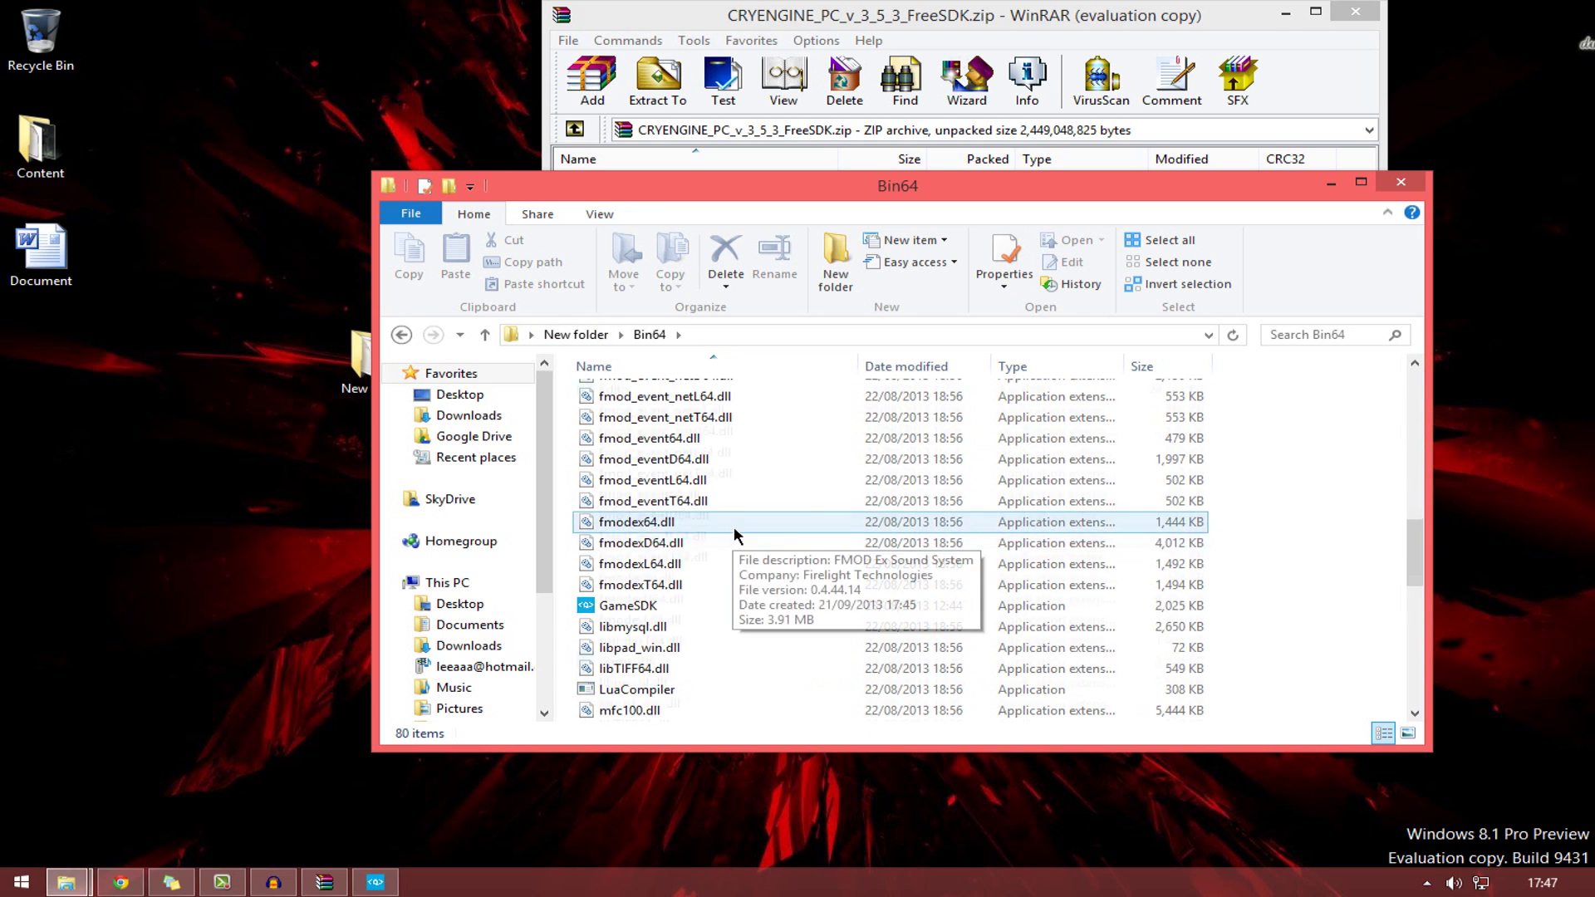
{"action": "scroll", "coordinate": [730, 521], "scroll_direction": "up", "scroll_amount": 2}
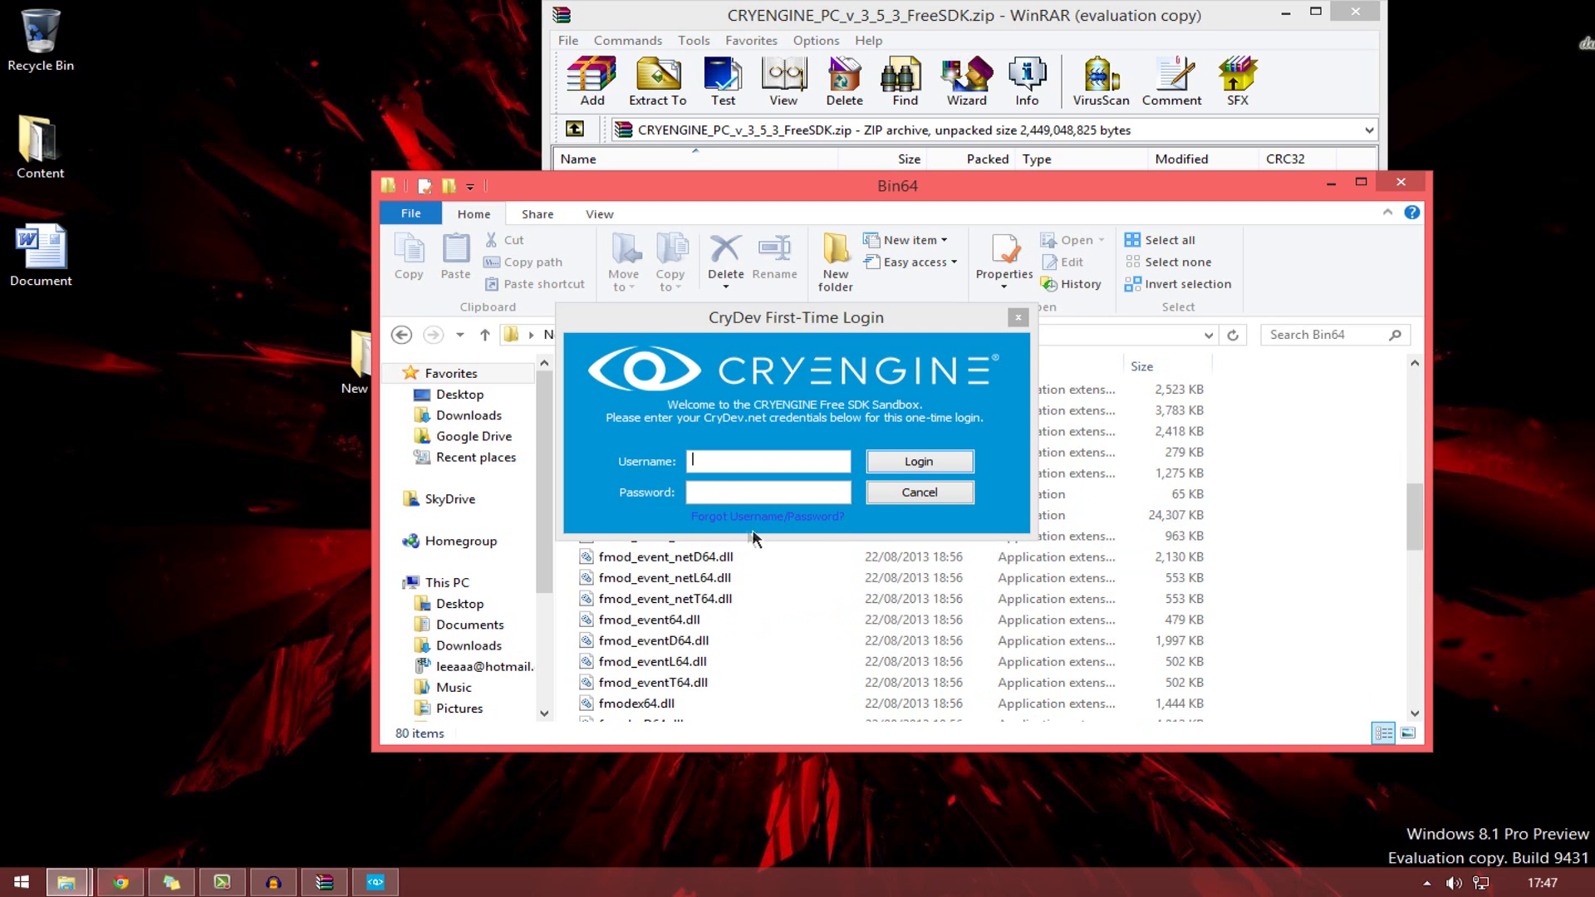
- Move the CryDev First-Time Login dialog aside and submit it
{"action": "left_click_drag", "start_coordinate": [835, 320], "coordinate": [1094, 418]}
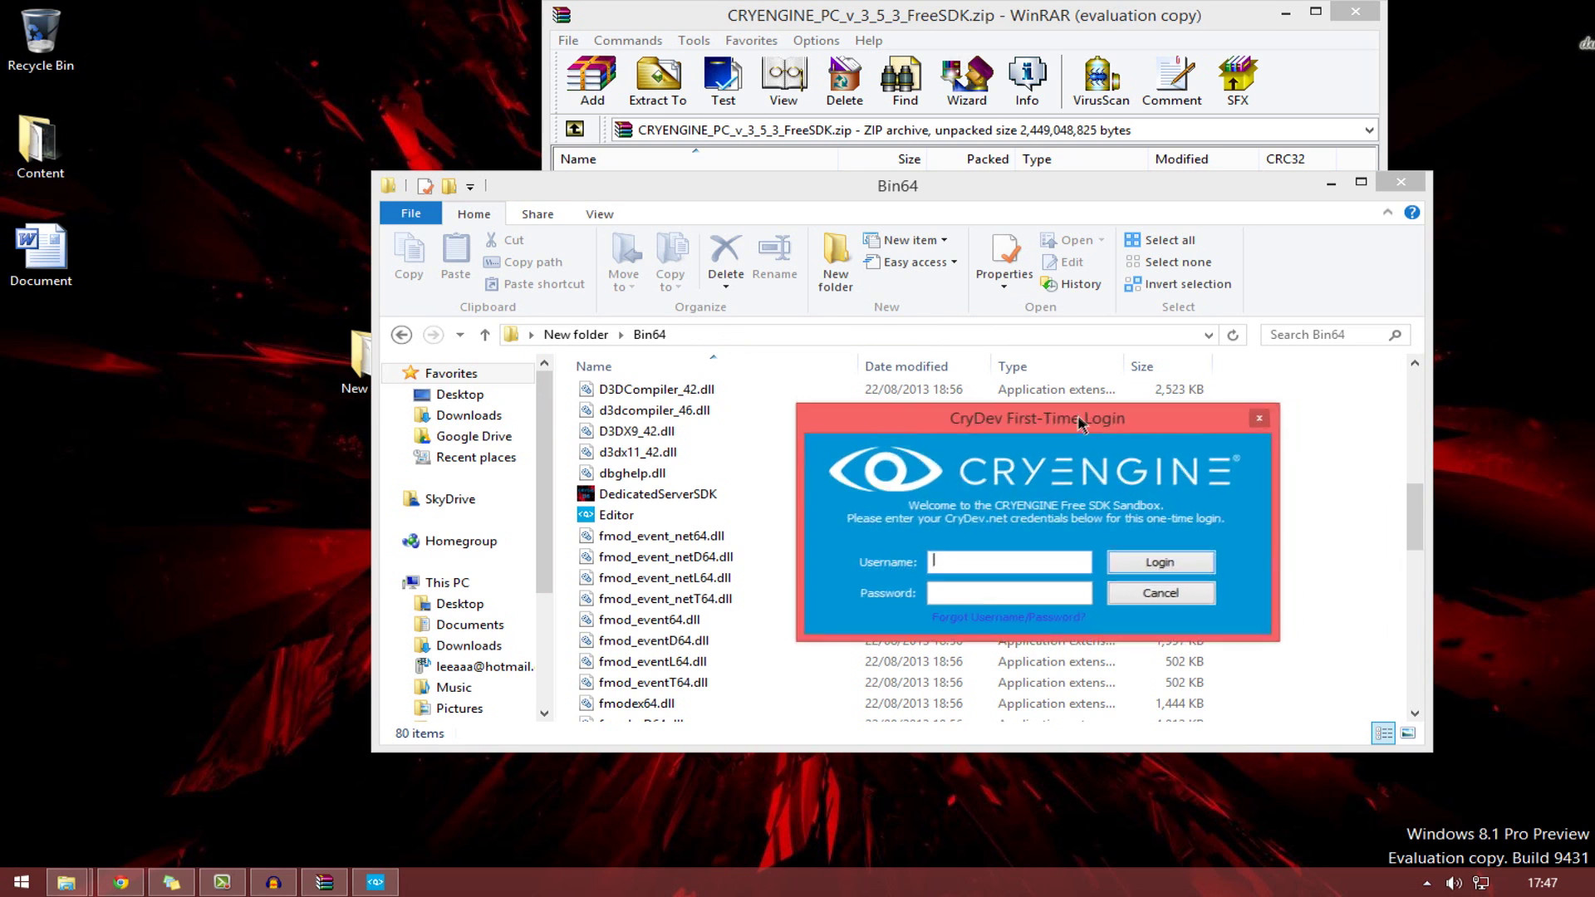
{"action": "left_click_drag", "start_coordinate": [1097, 419], "coordinate": [1009, 461]}
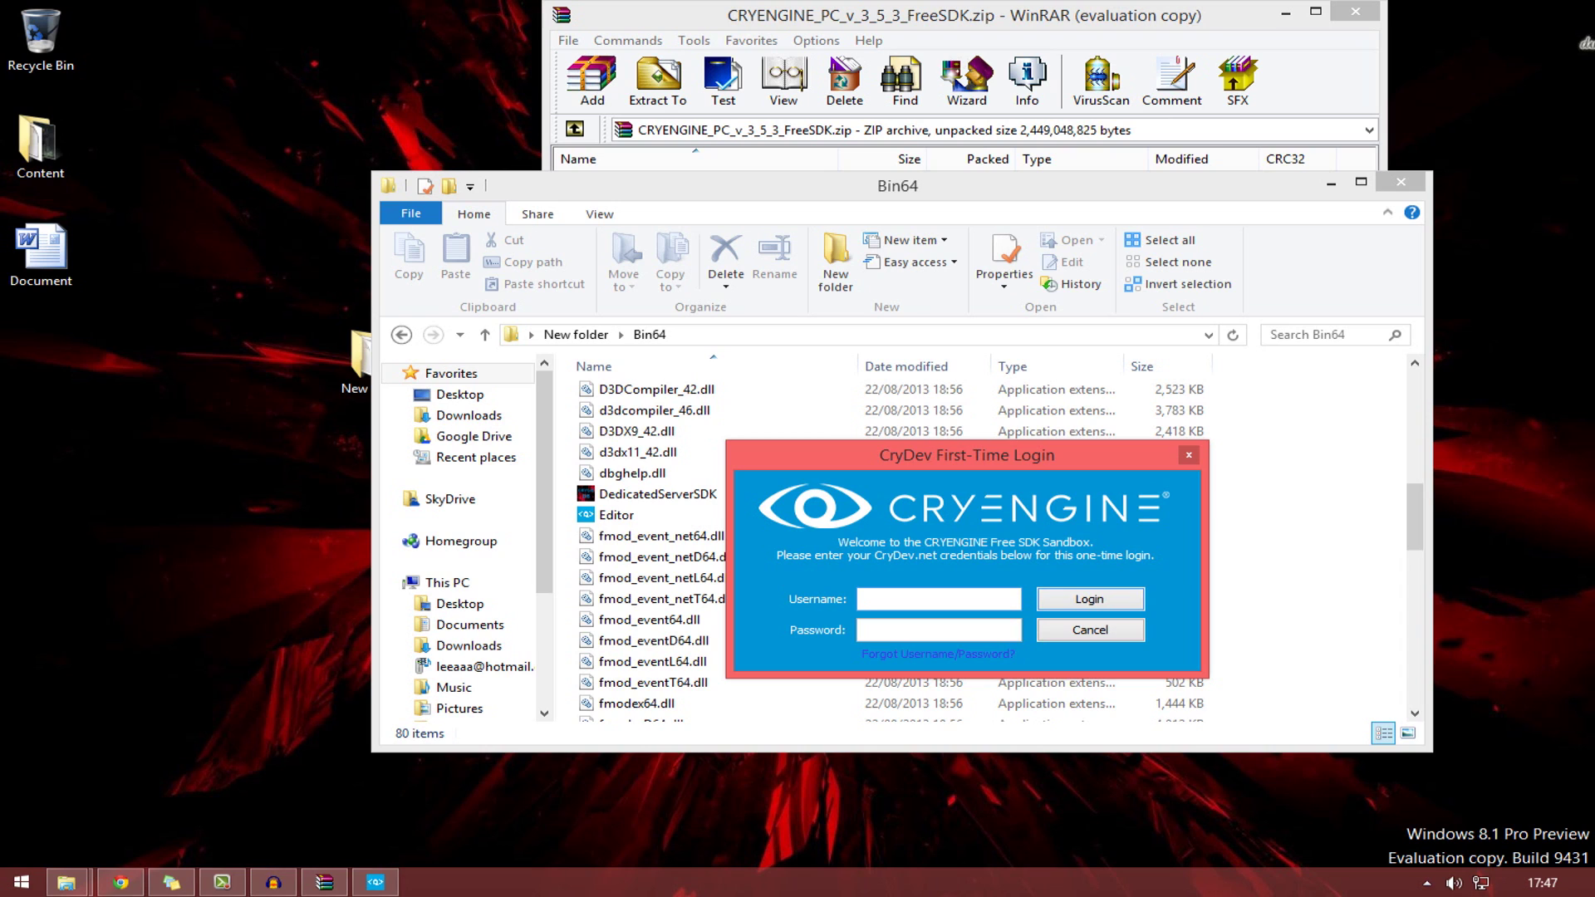
{"action": "key", "text": "Escape"}
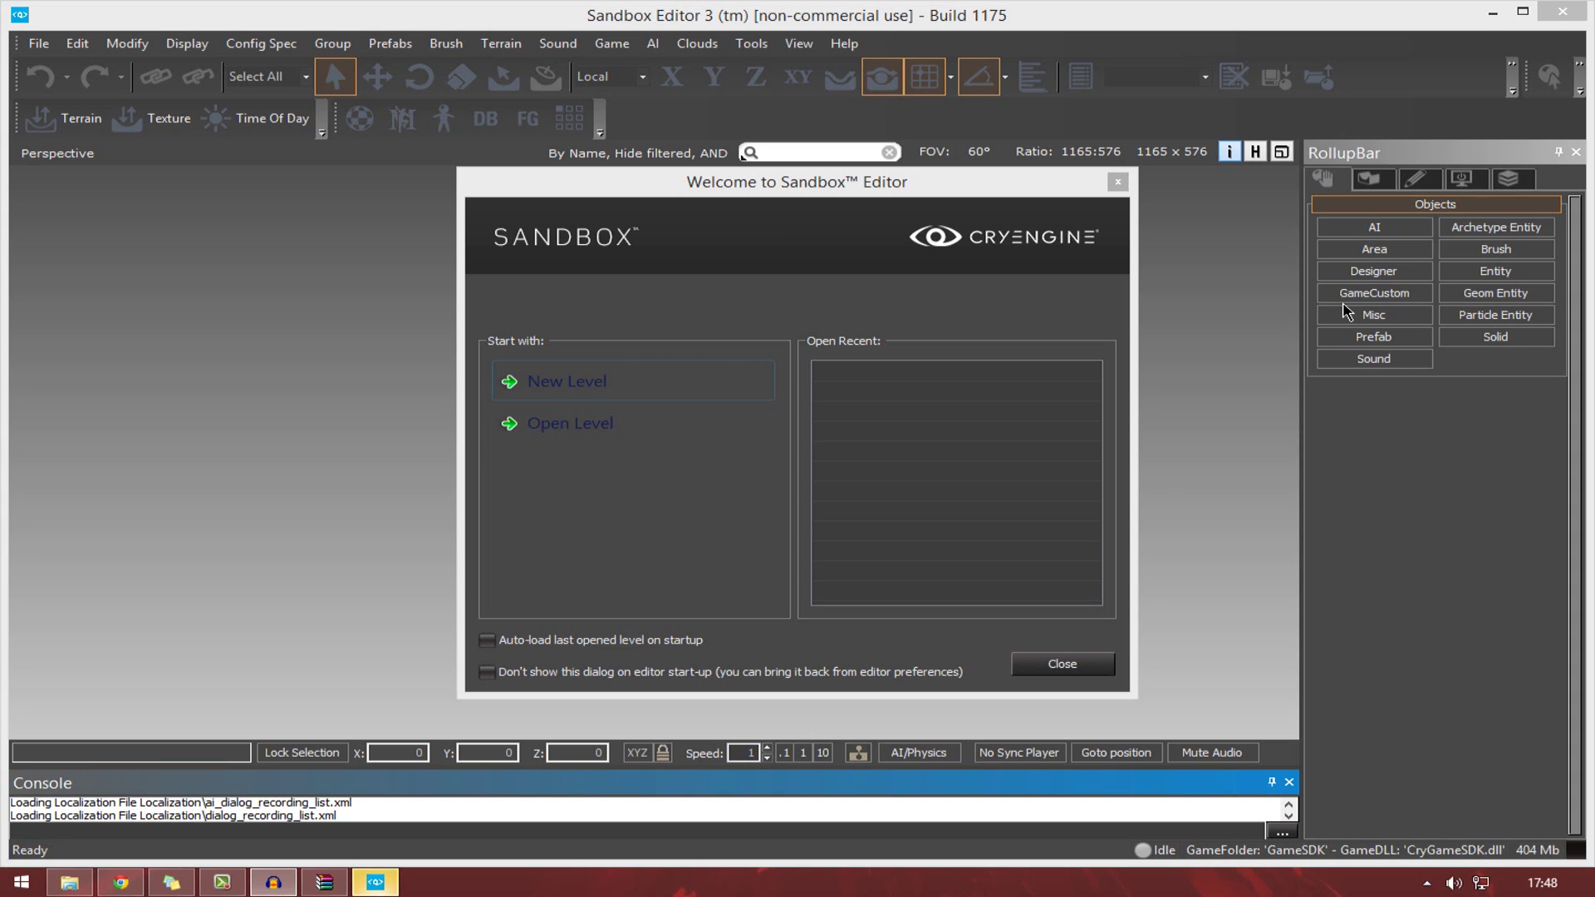
- Close the Welcome dialog and open Singleplayer > Forest from File > Open
{"action": "left_click", "coordinate": [1059, 665]}
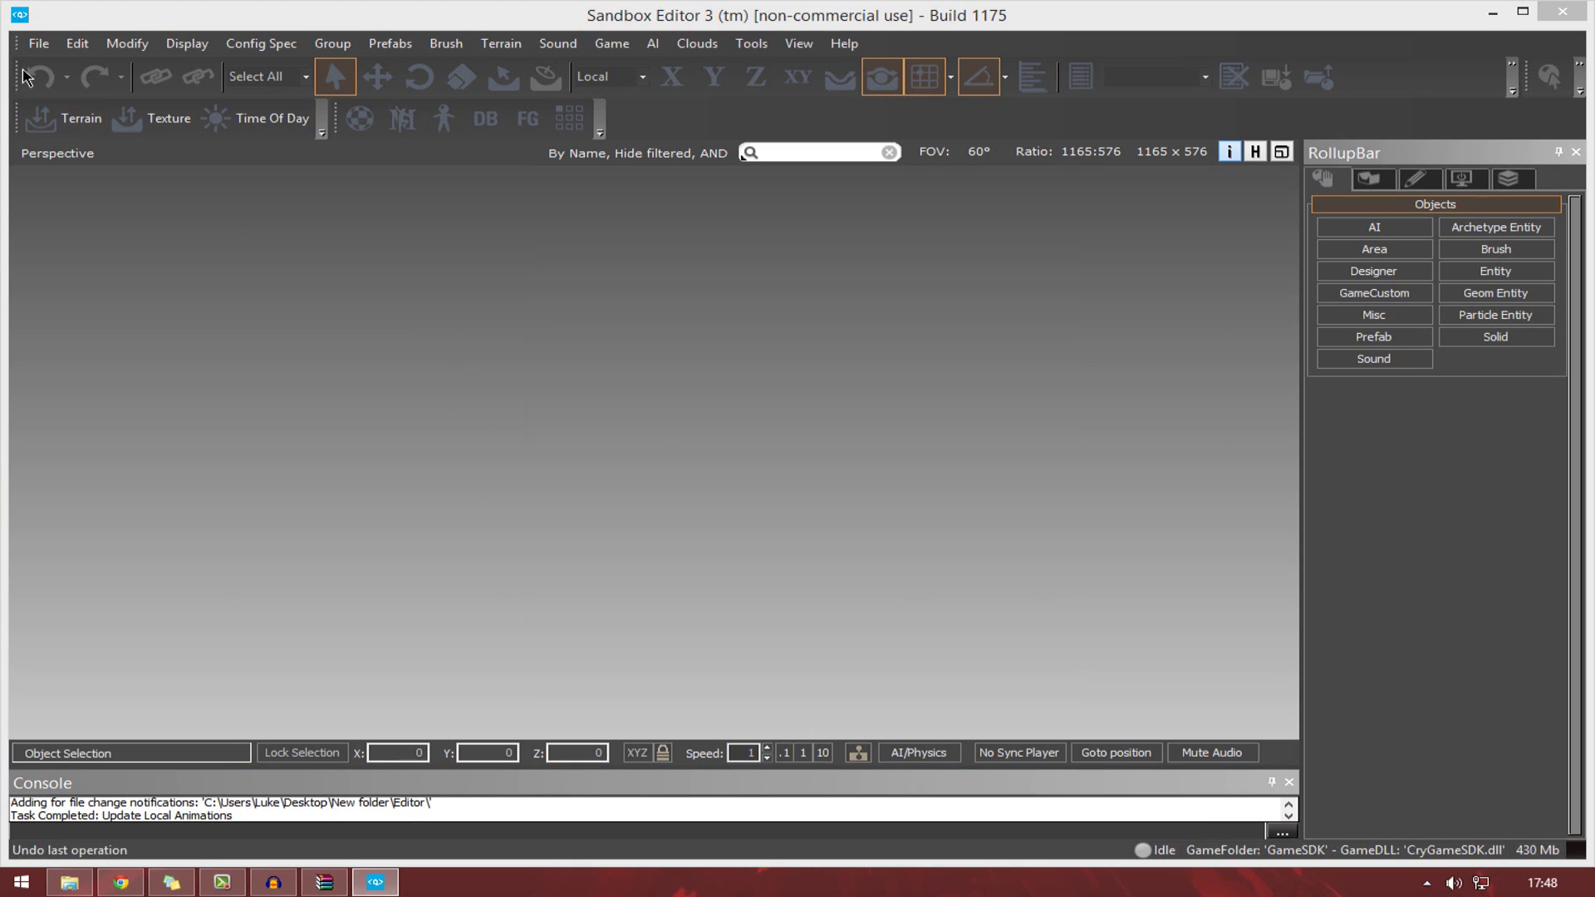
{"action": "left_click", "coordinate": [39, 42]}
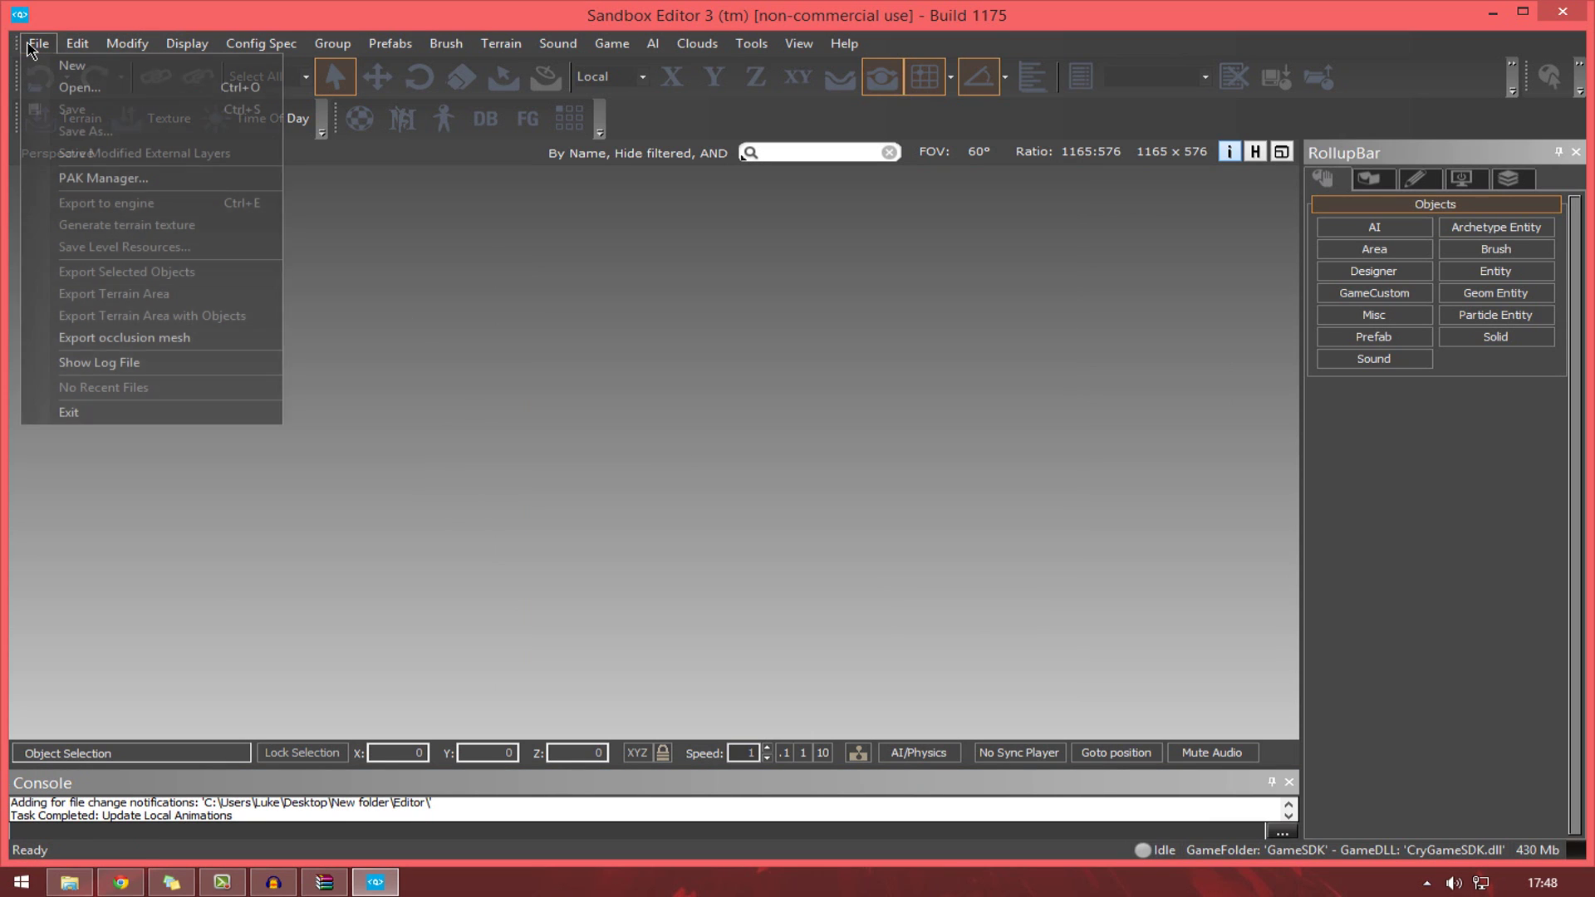
{"action": "left_click", "coordinate": [116, 95]}
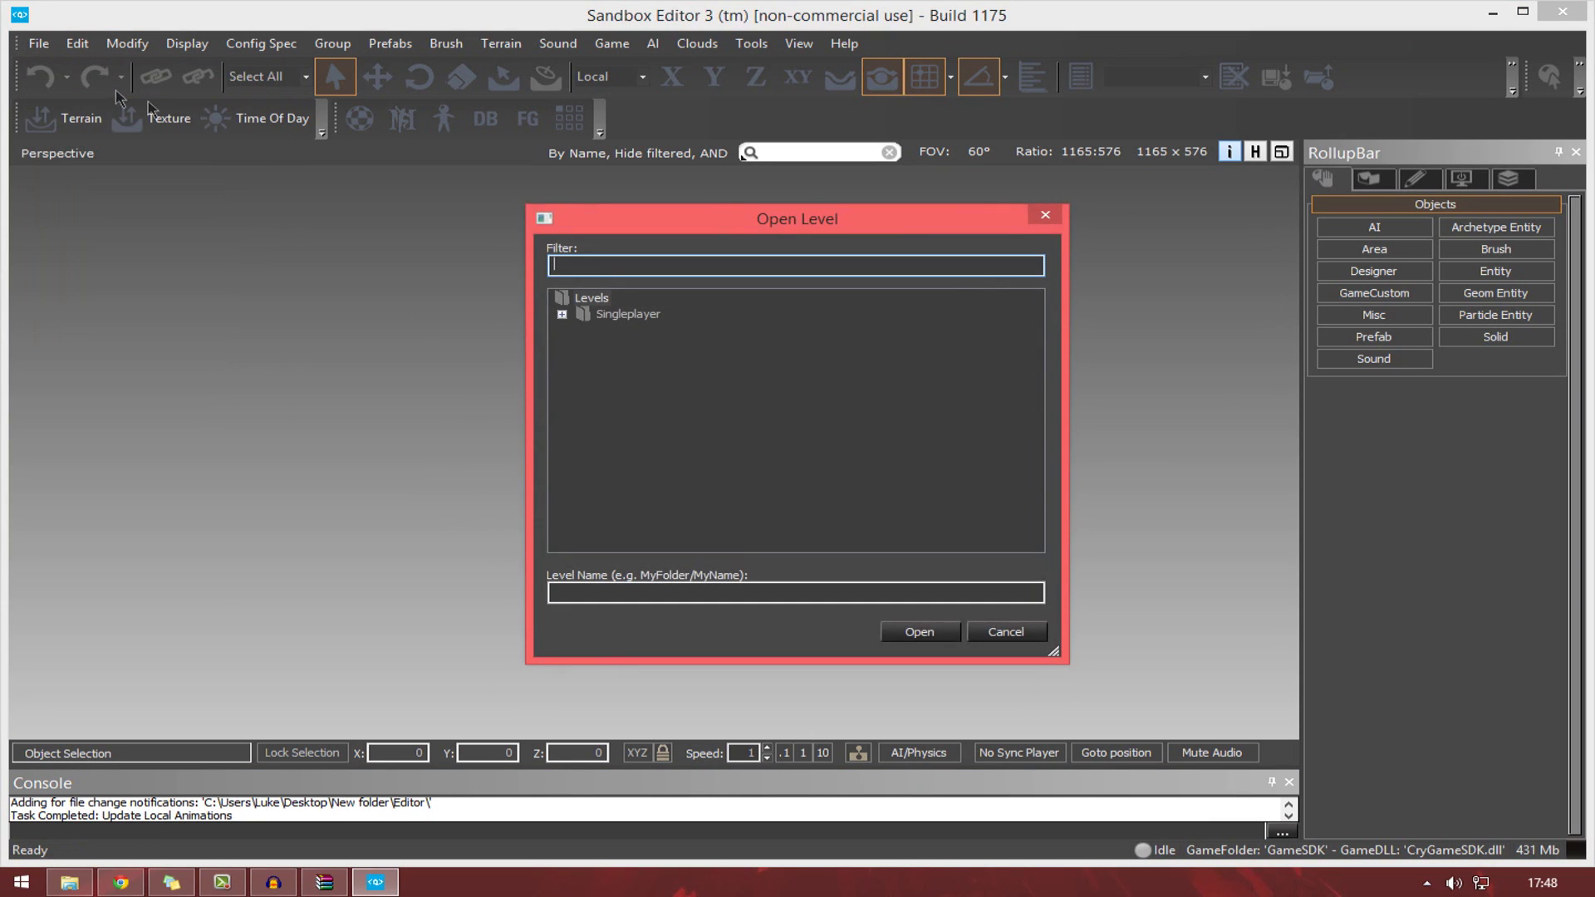
{"action": "double_click", "coordinate": [633, 320]}
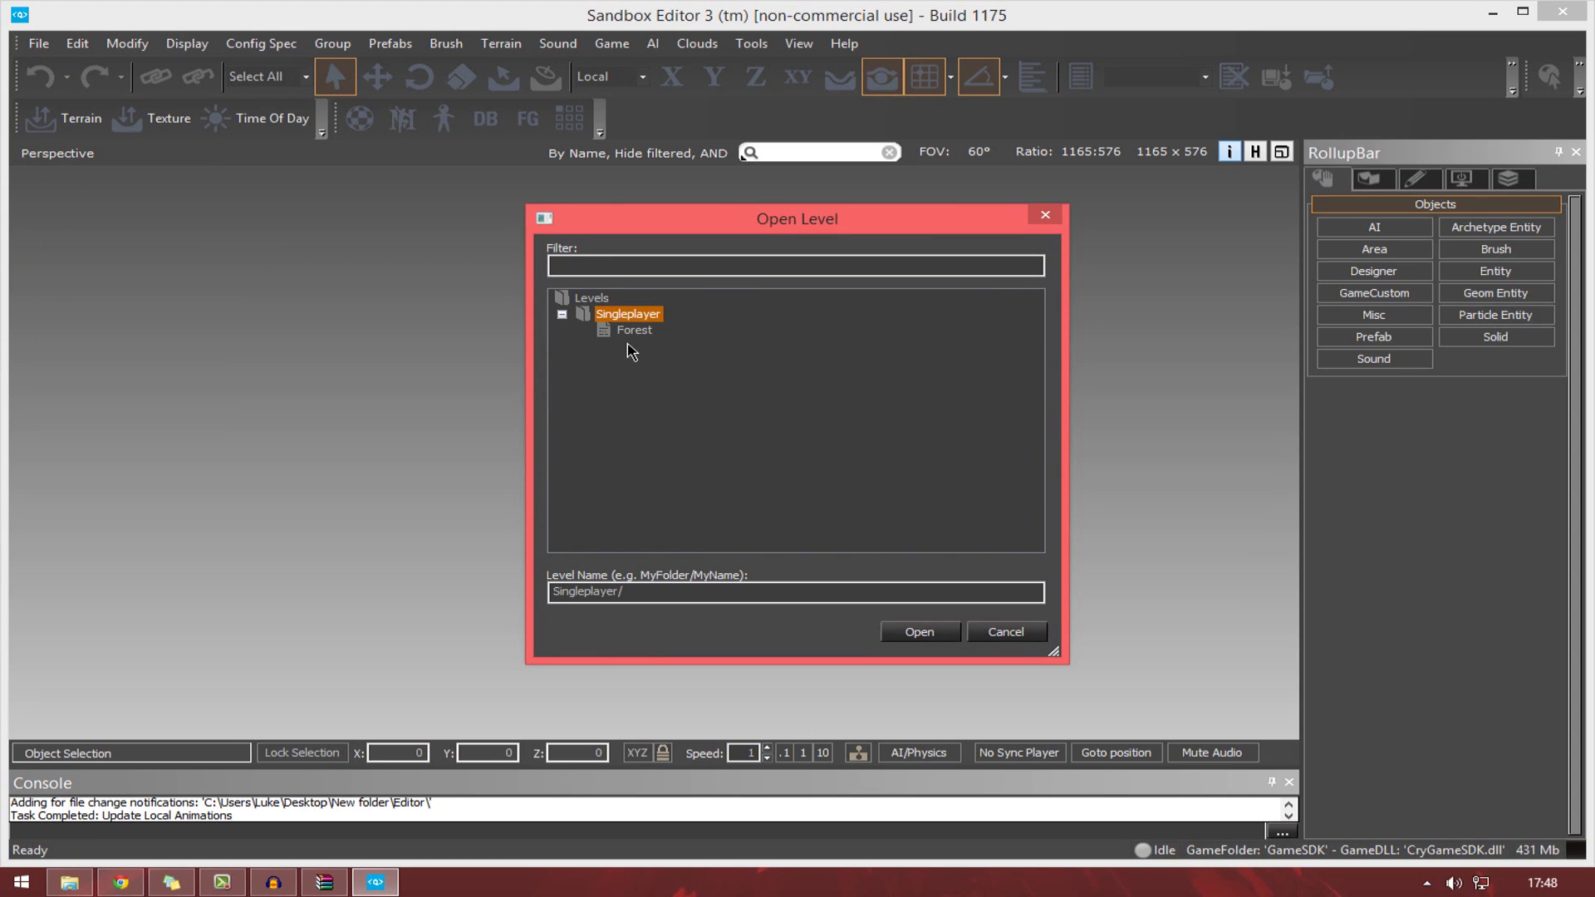
{"action": "double_click", "coordinate": [634, 335]}
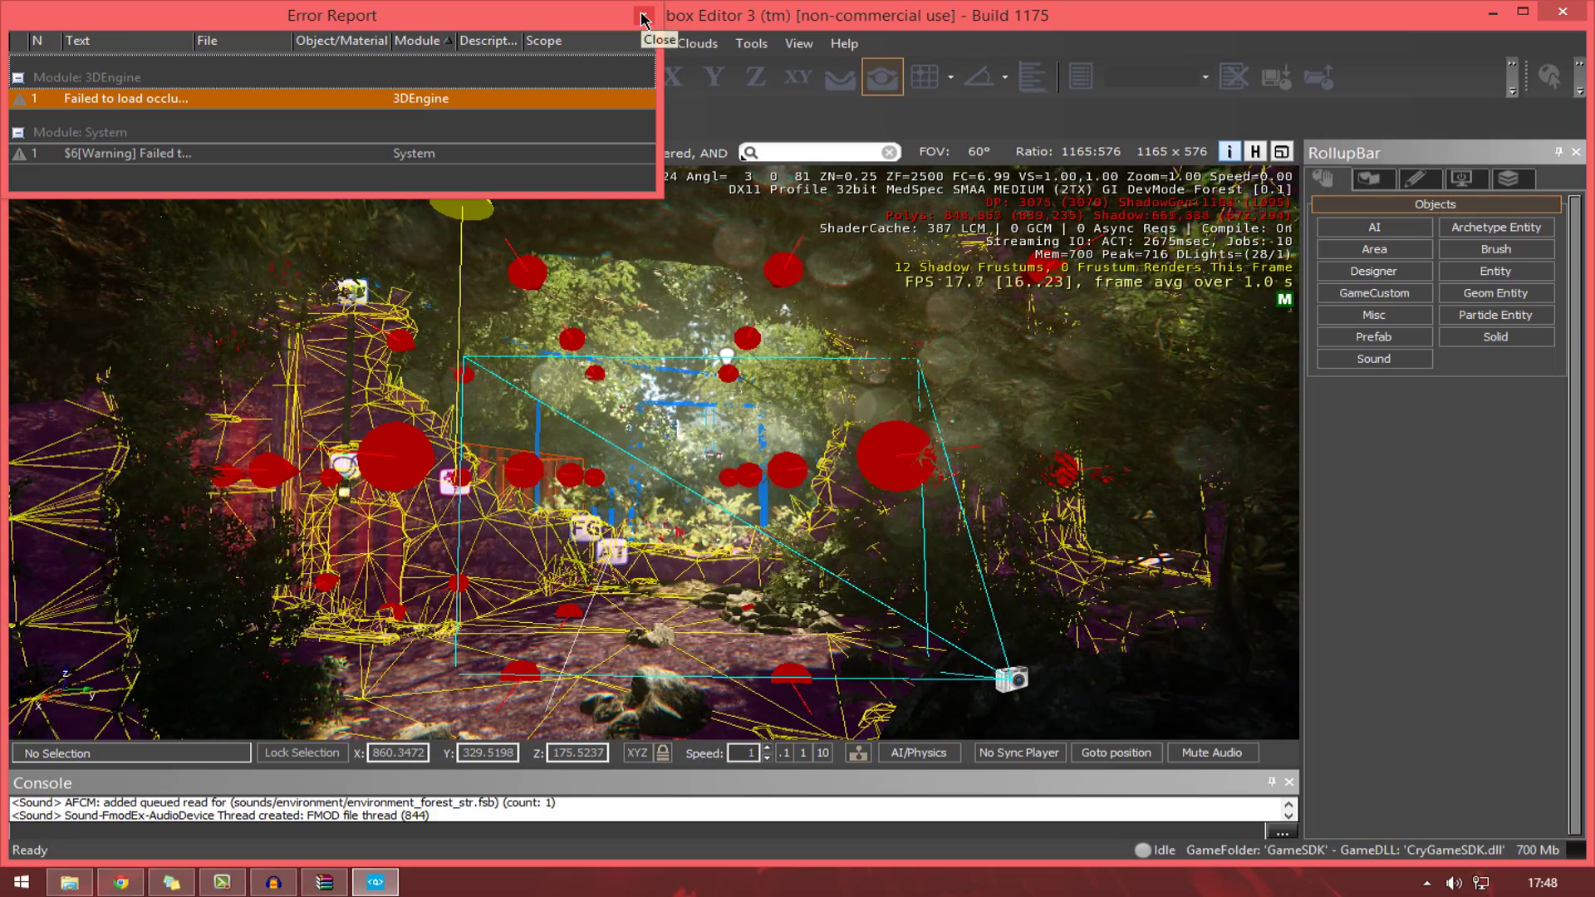
- Close the Error Report and select the forest_ruin_wall_b5 and forest_ruin_wall_a6 brushes
{"action": "left_click", "coordinate": [643, 19]}
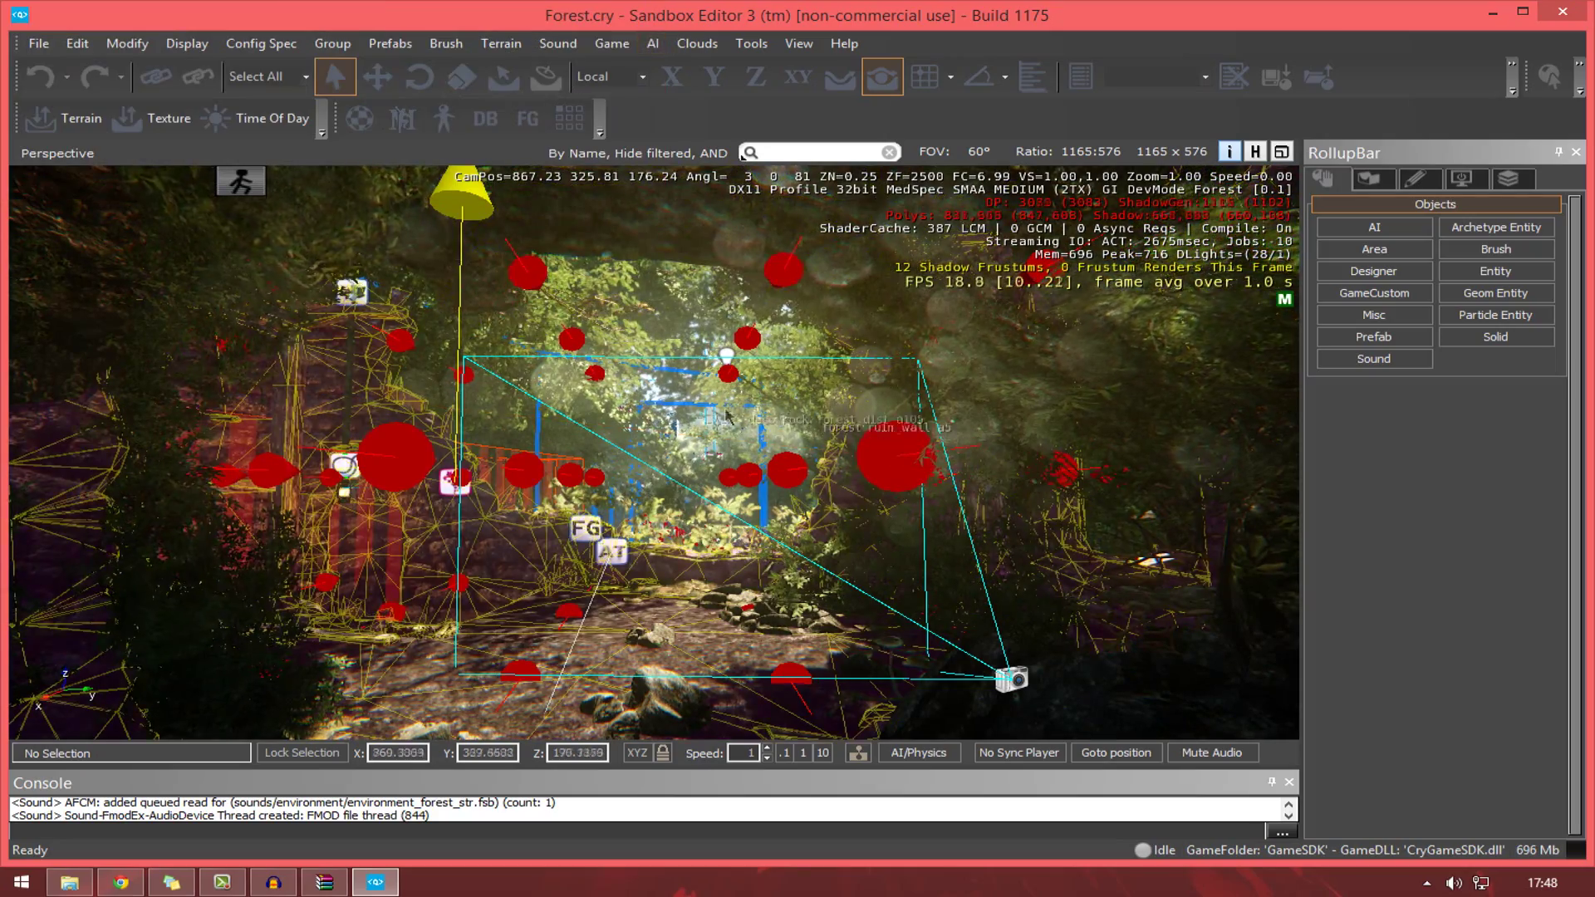
{"action": "mouse_move", "coordinate": [584, 457]}
{"action": "right_mouse_down"}
{"action": "mouse_move", "coordinate": [648, 424]}
{"action": "mouse_move", "coordinate": [575, 452]}
{"action": "right_mouse_up"}
{"action": "left_click", "coordinate": [575, 453]}
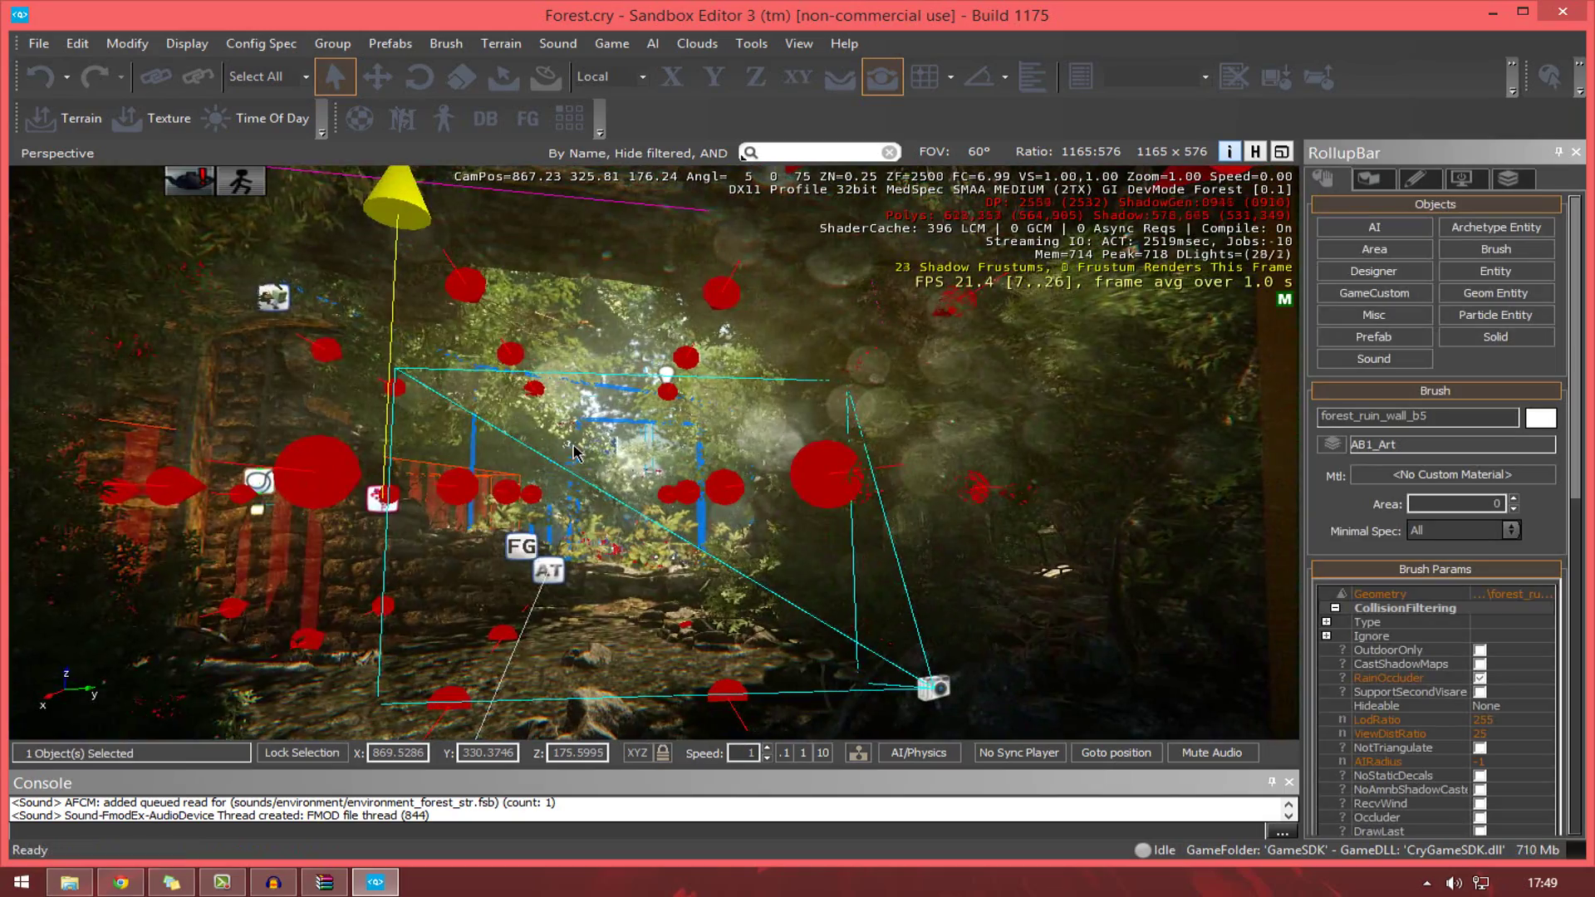
{"action": "left_click", "coordinate": [576, 480]}
- Play the Forest level in first-person game mode and walk forward through the forest
{"action": "right_click_drag", "start_coordinate": [576, 480], "coordinate": [576, 479]}
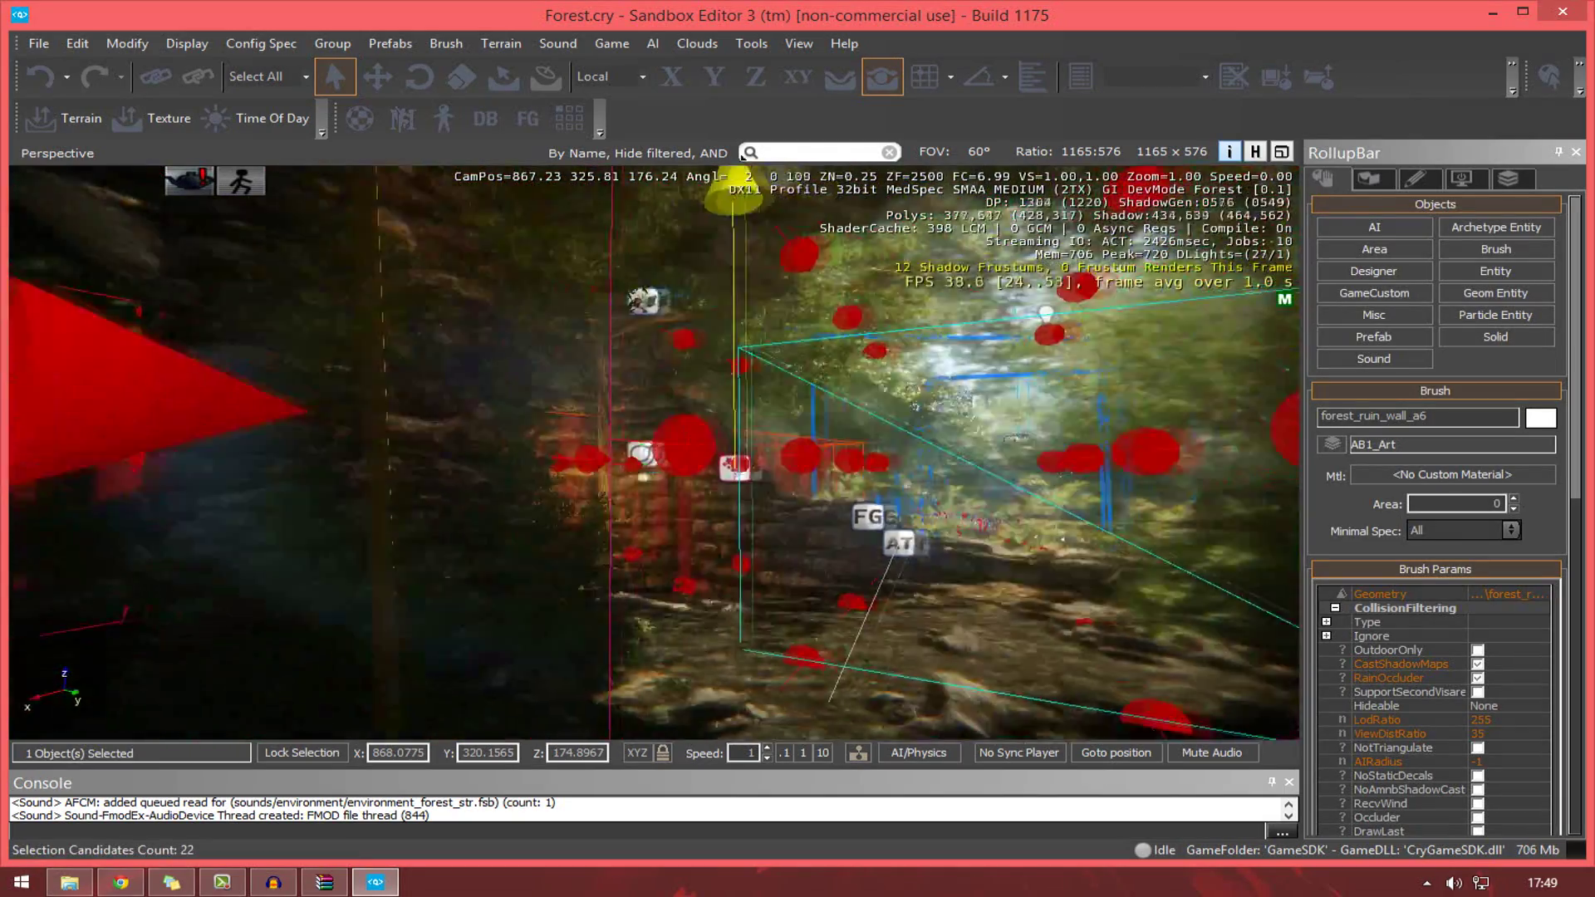
{"action": "right_click_drag", "start_coordinate": [761, 457], "coordinate": [689, 502]}
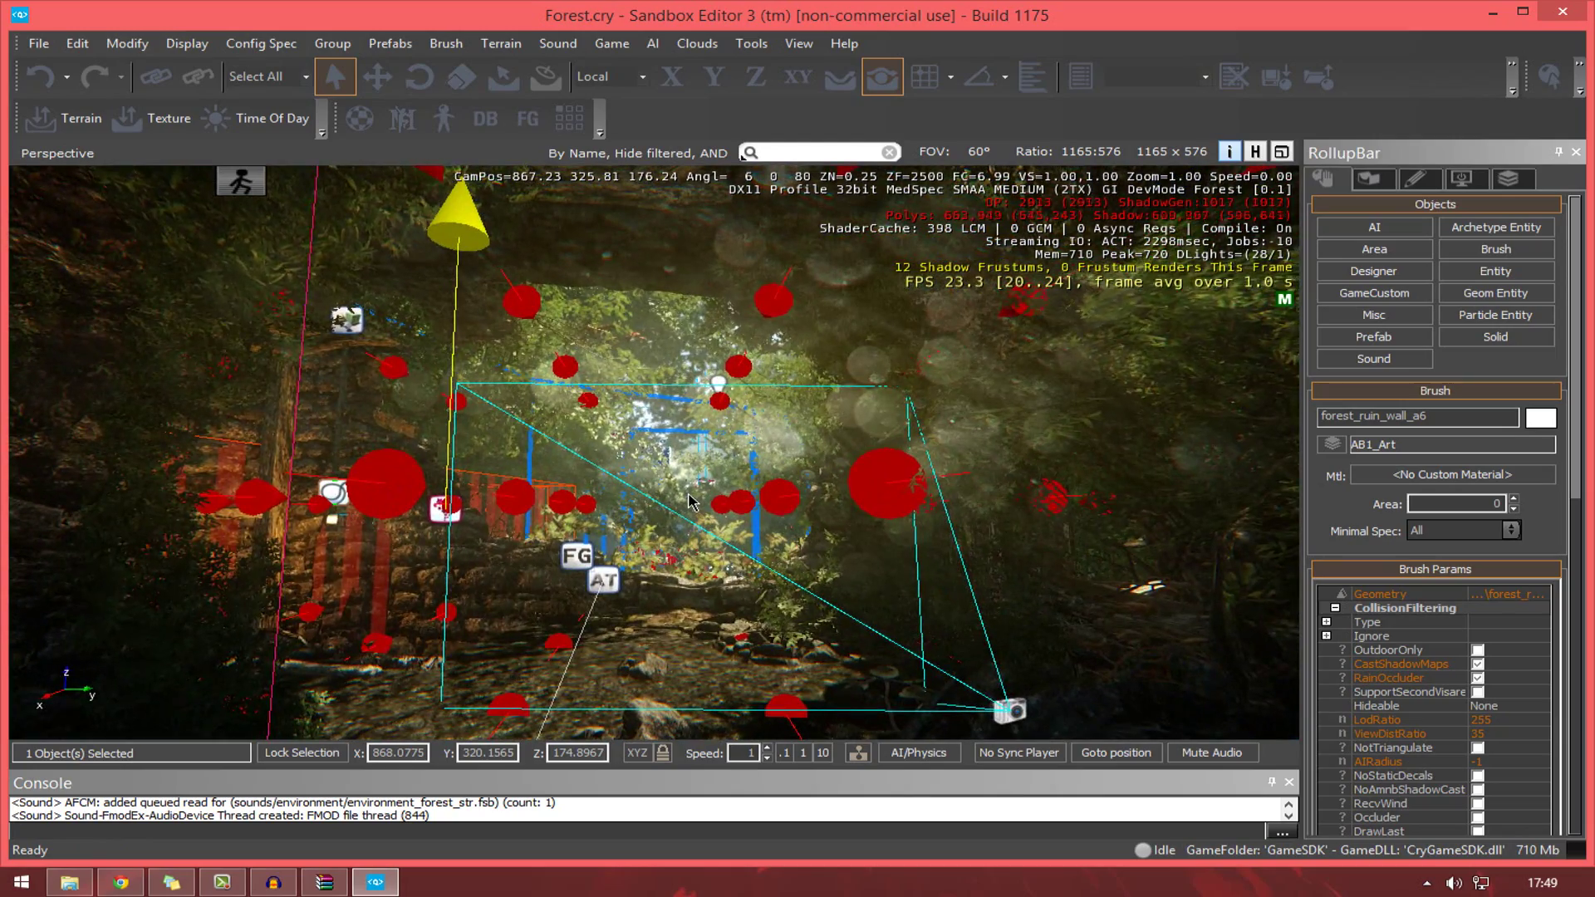
{"action": "scroll", "coordinate": [690, 502], "scroll_direction": "up", "scroll_amount": 2}
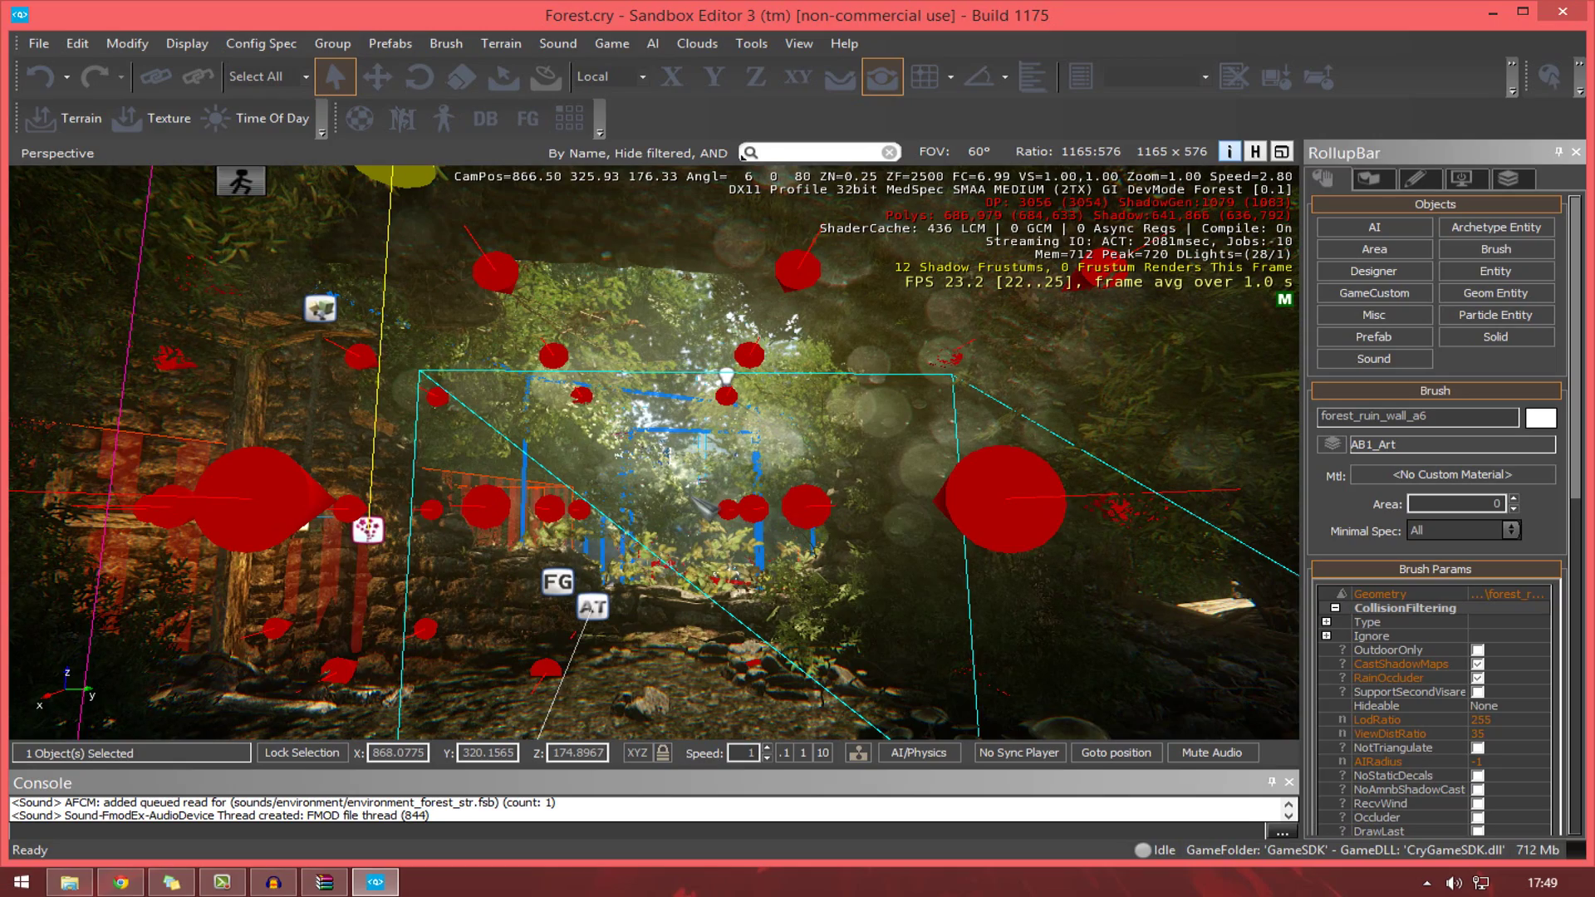
{"action": "key", "text": "ctrl+g"}
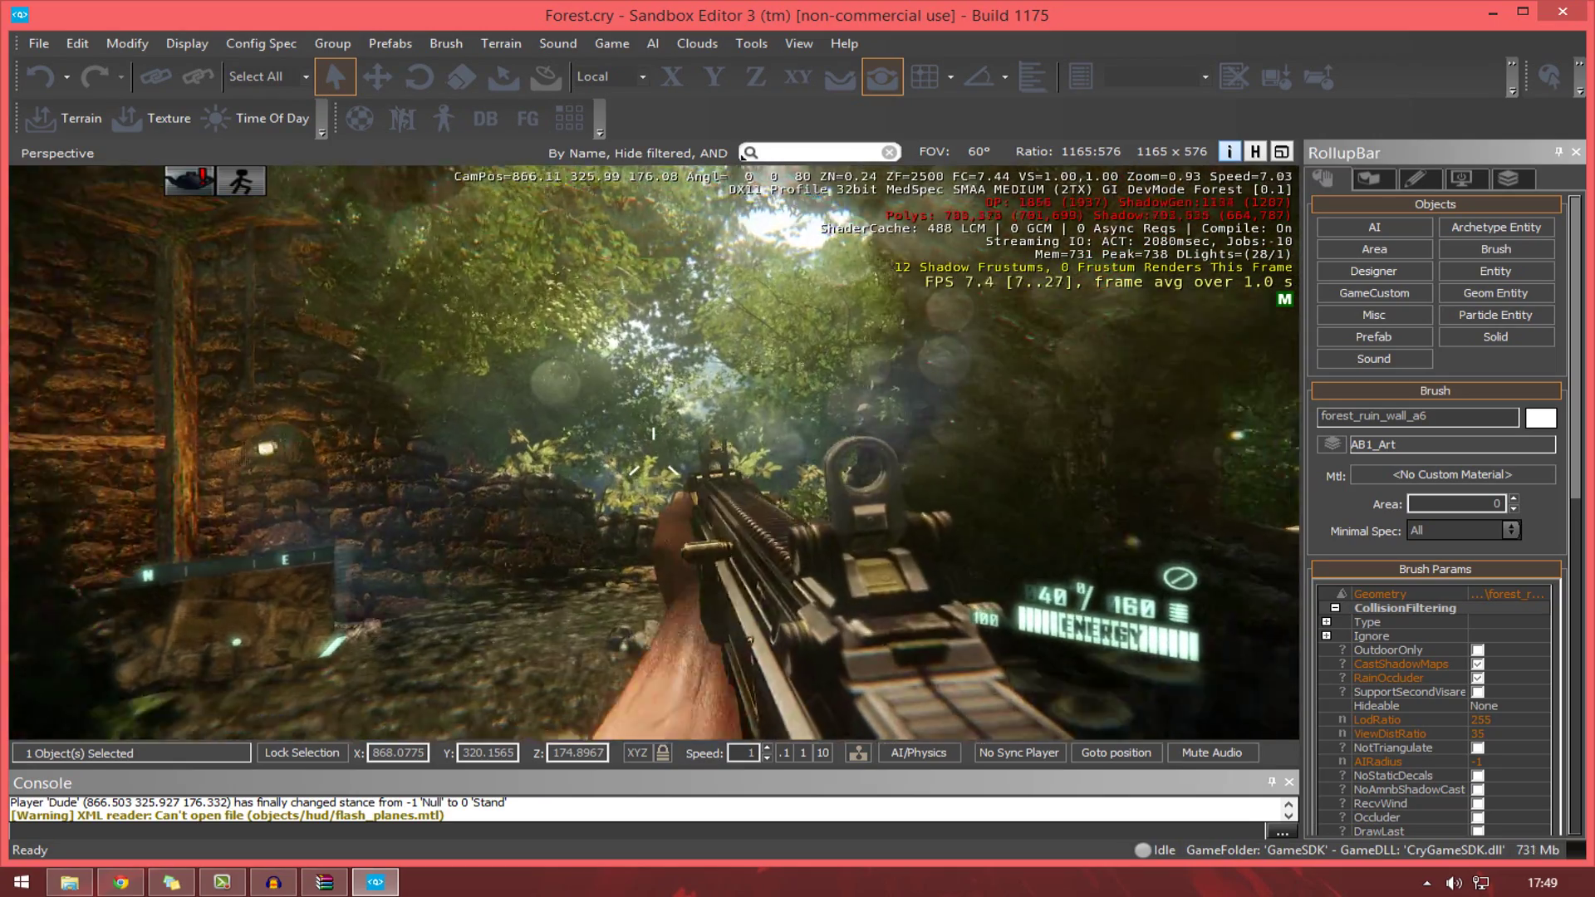
{"action": "key", "text": "w"}
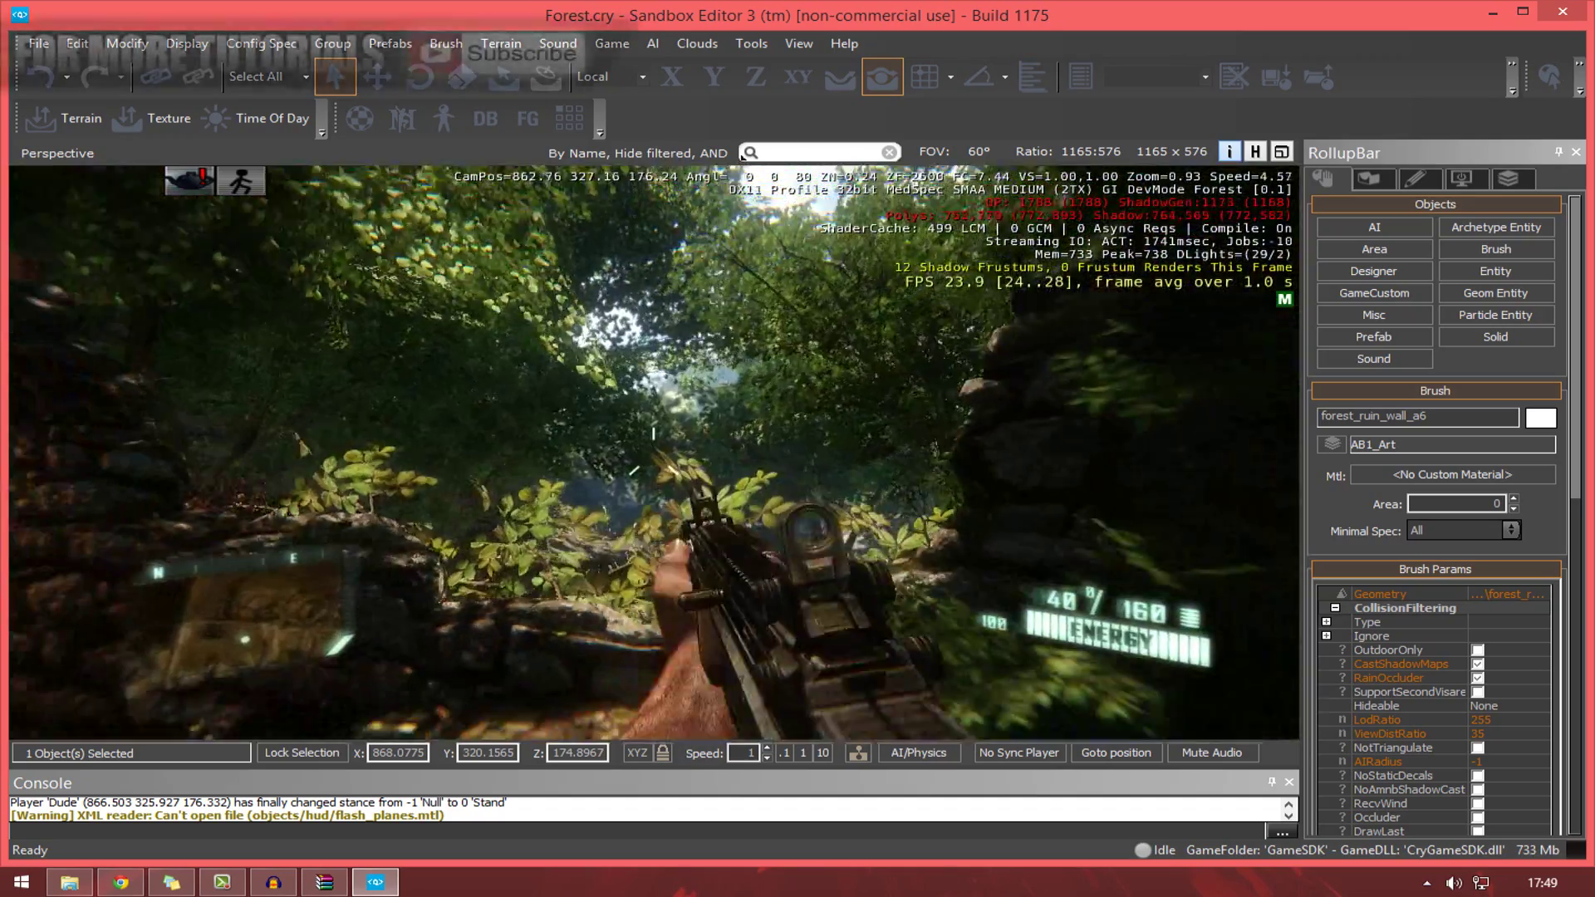